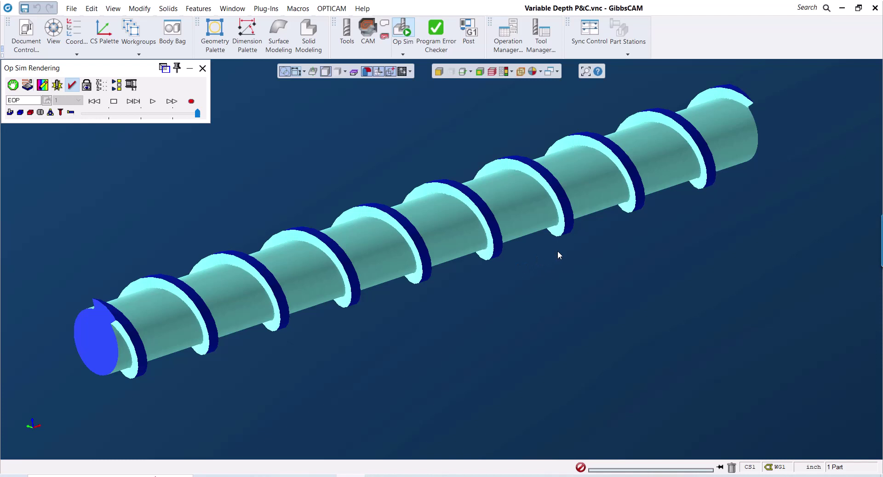
Step: Close Op Sim, turn off Wrap WGs, and view the flat unwrapped geometry from the top
click(203, 68)
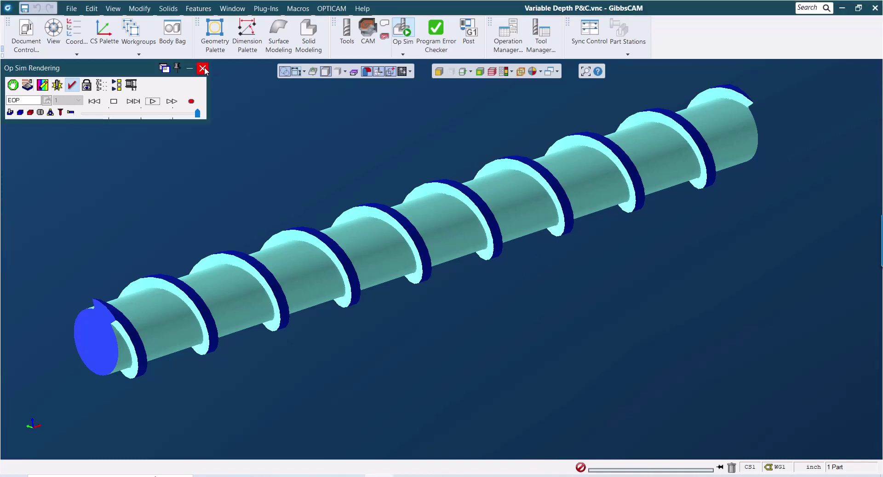
click(202, 68)
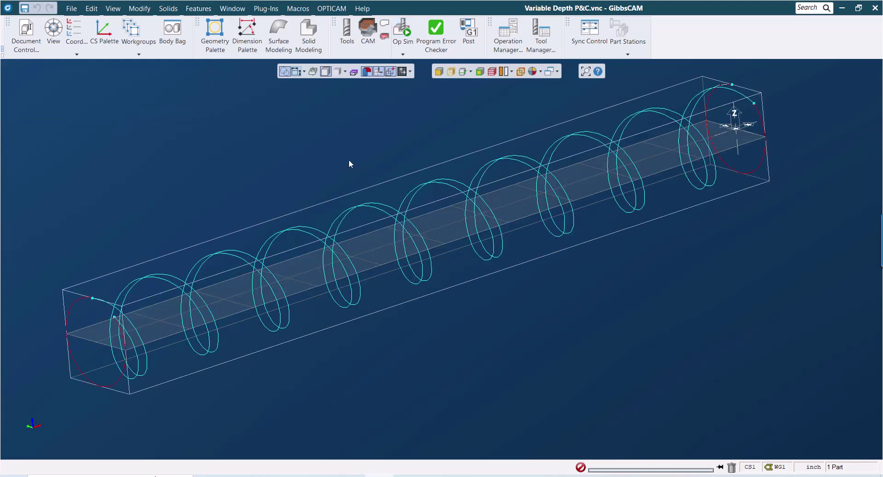
click(378, 72)
scroll(449, 238, down, 5)
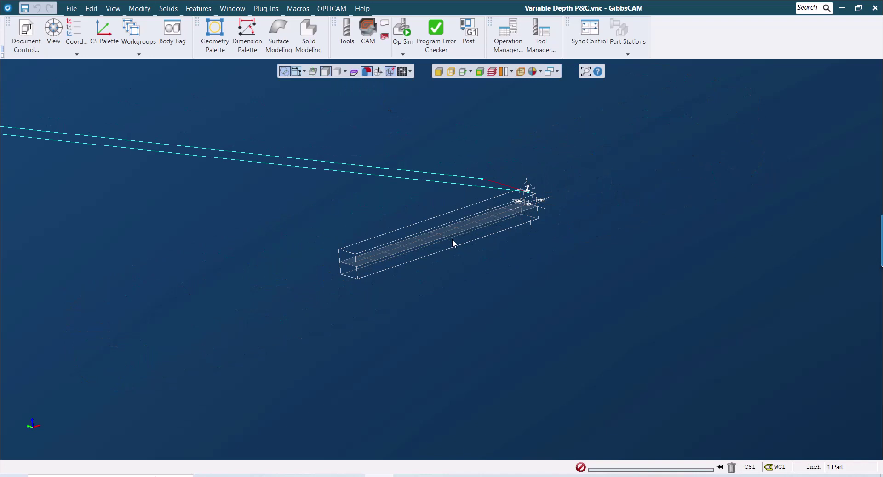
scroll(454, 246, up, 1)
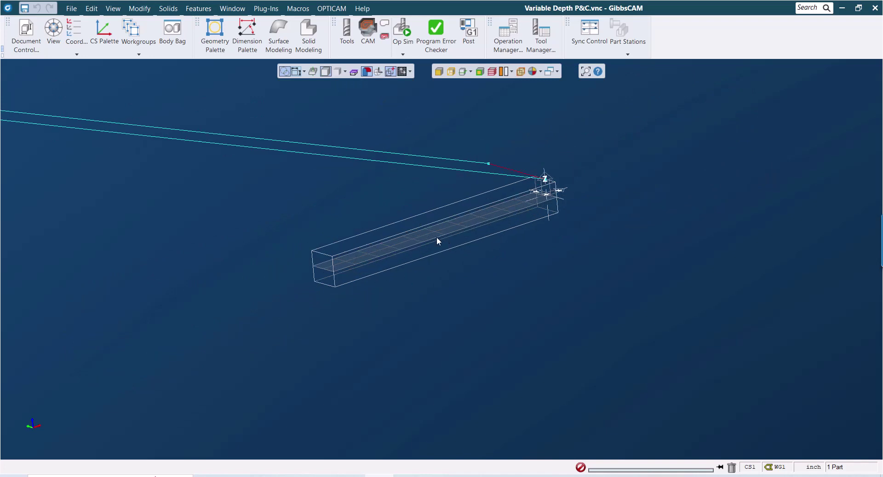
key(ctrl+1)
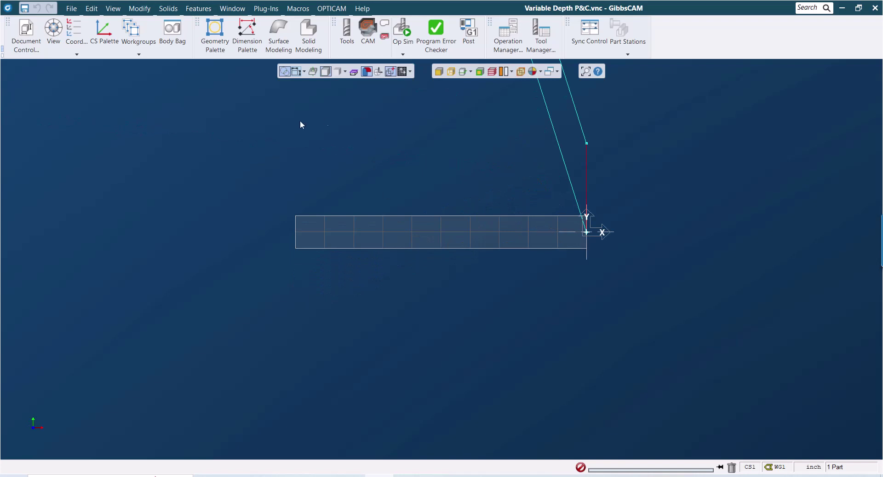
Step: Check the Toolpath workgroup's WG Info settings in the Workgroups list
click(147, 49)
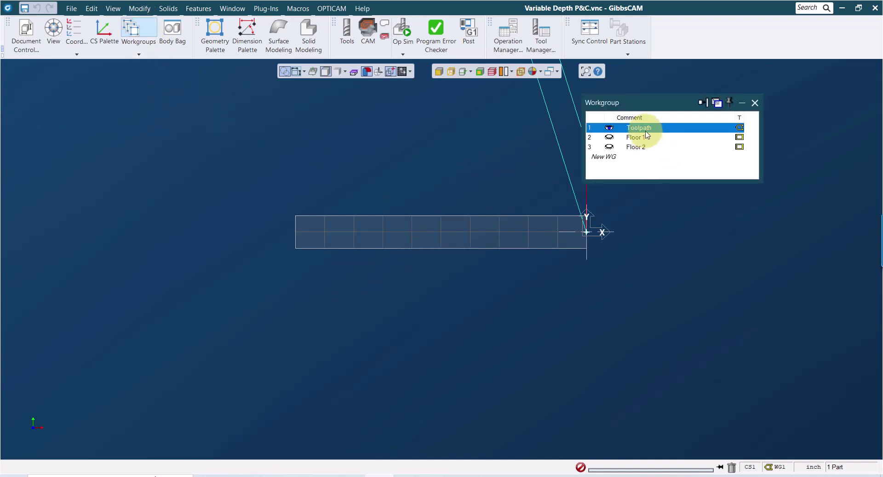
right_click(646, 128)
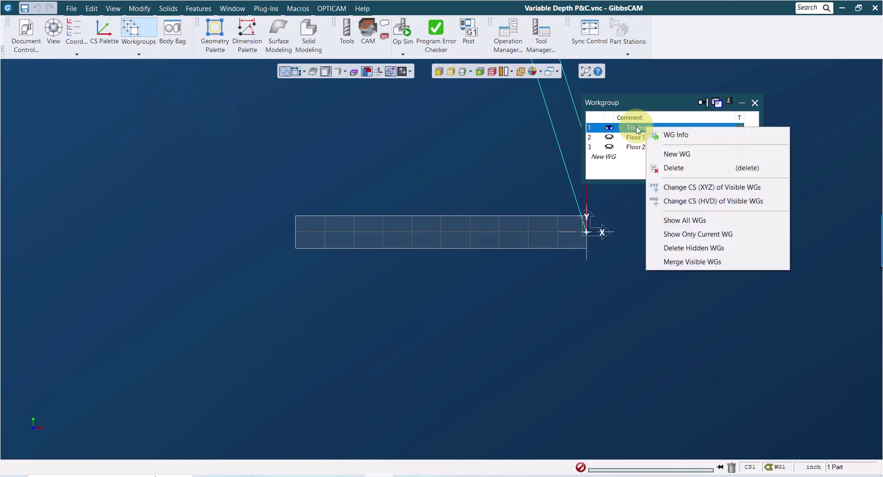
click(676, 136)
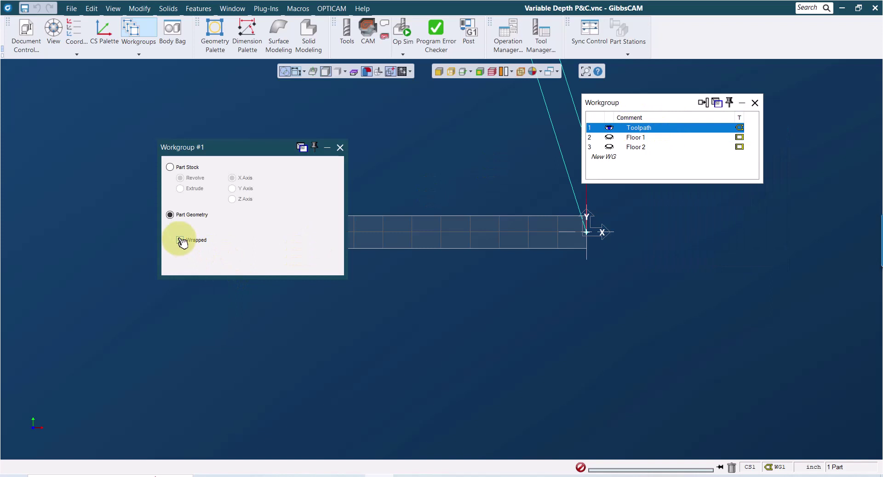
click(340, 147)
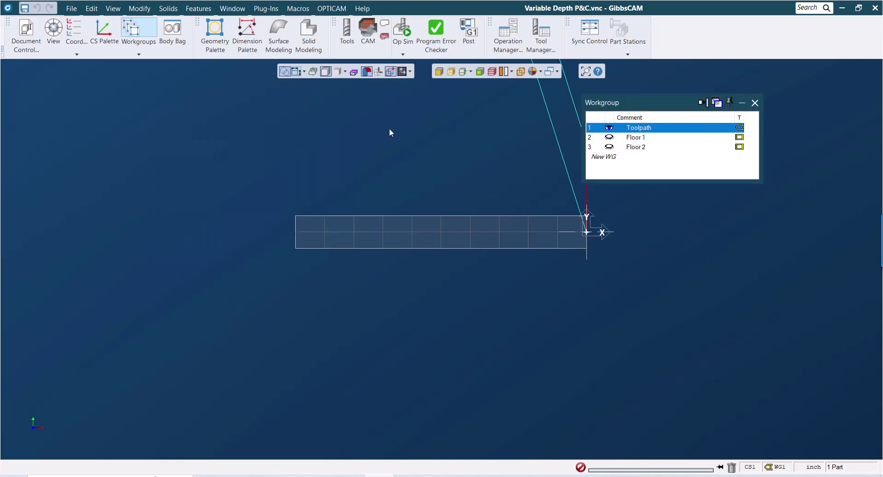
click(754, 103)
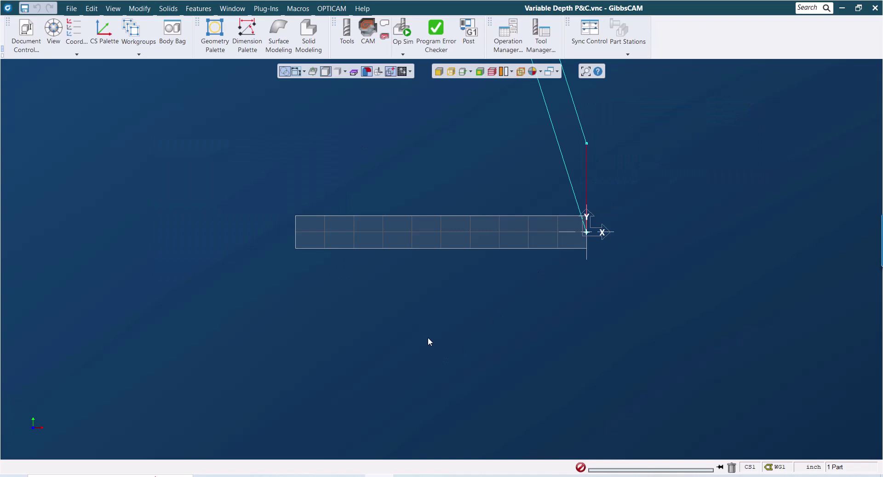
Step: Orbit around the plate and toggle Wrap WGs until the geometry shows as helical loops
middle_drag(236, 275, 576, 264)
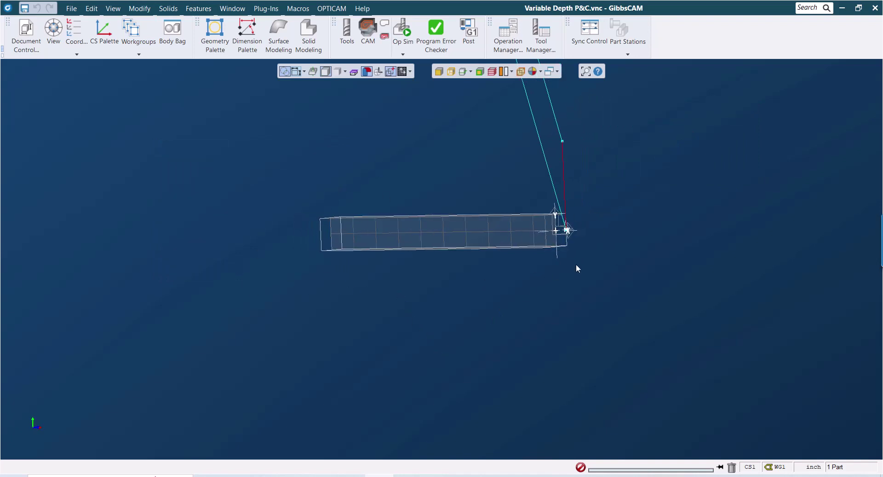
click(379, 72)
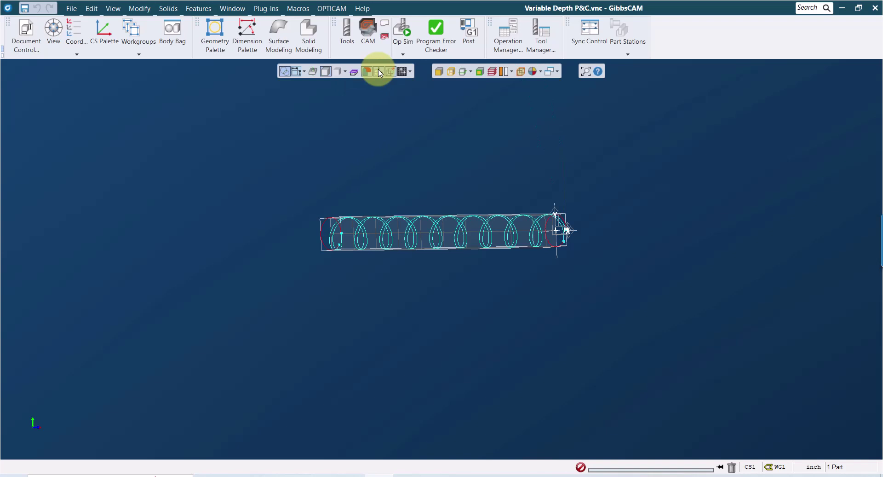
click(379, 71)
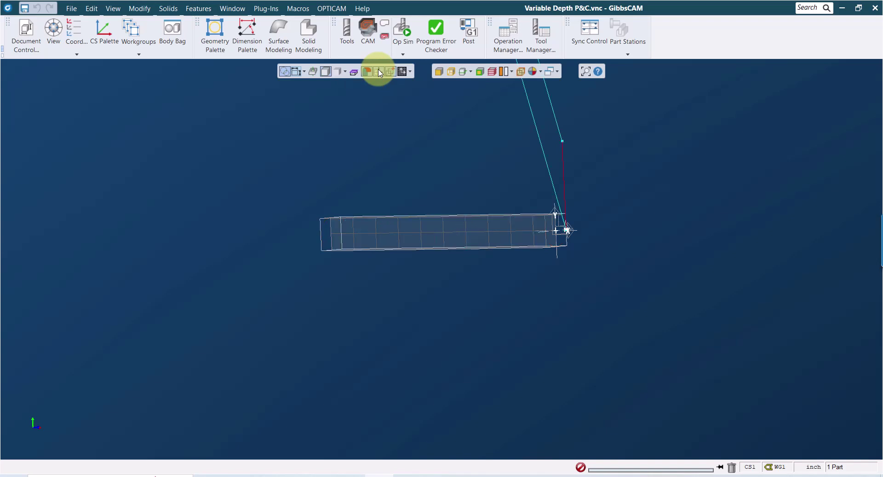
click(379, 71)
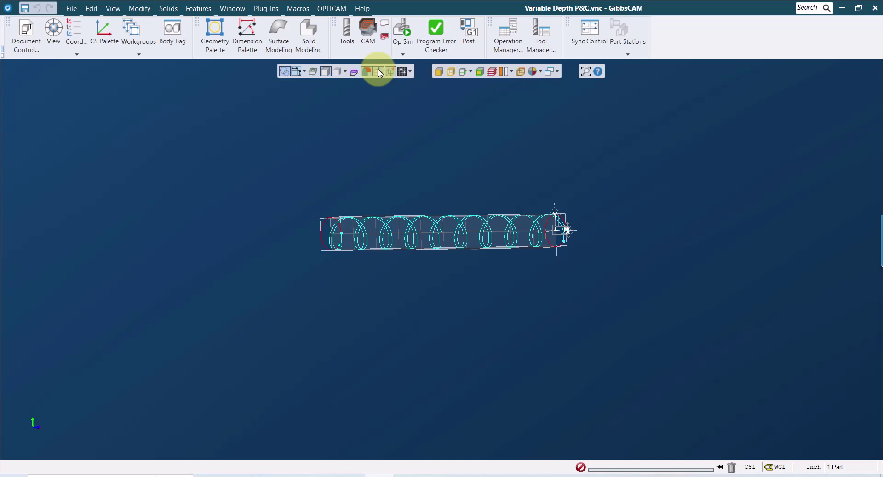
Step: Read the Toolpath point as X -18, A 3240, R 0 with wrapping on, then list workgroups
click(379, 71)
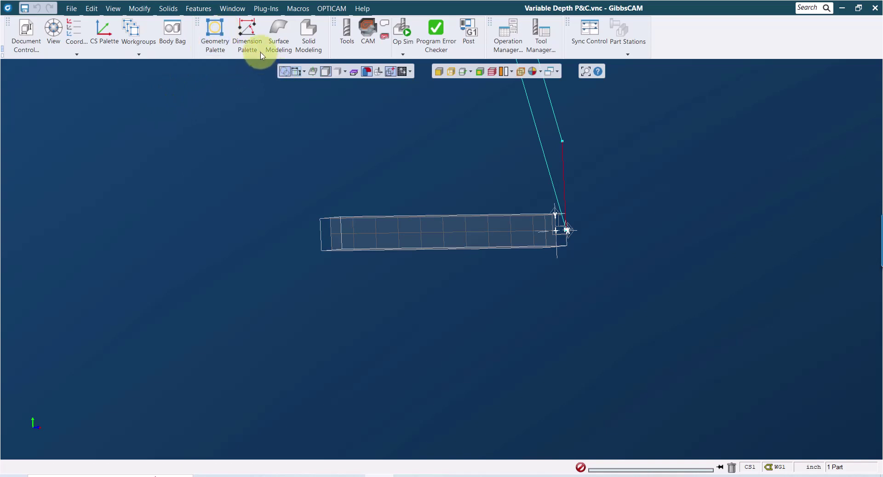
click(212, 41)
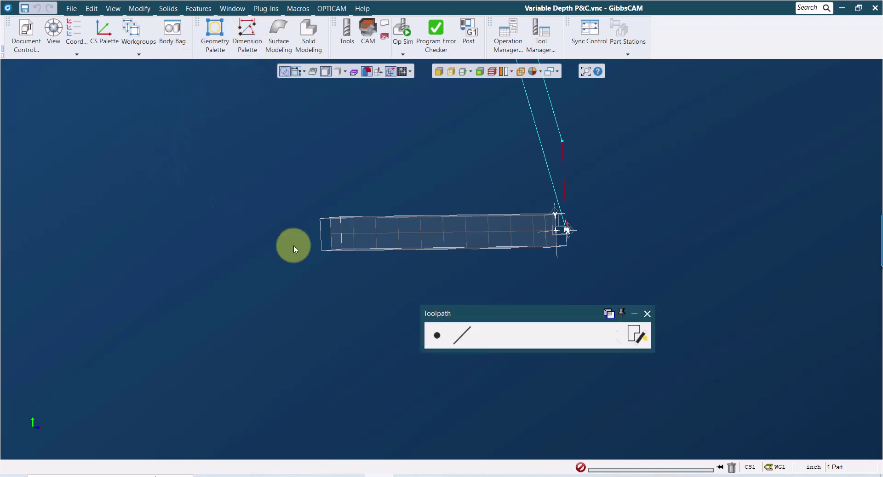
click(439, 341)
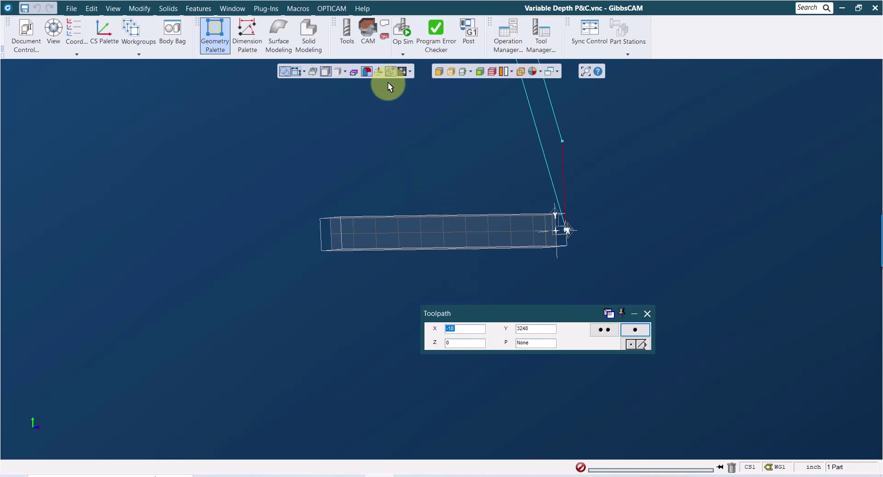
click(379, 70)
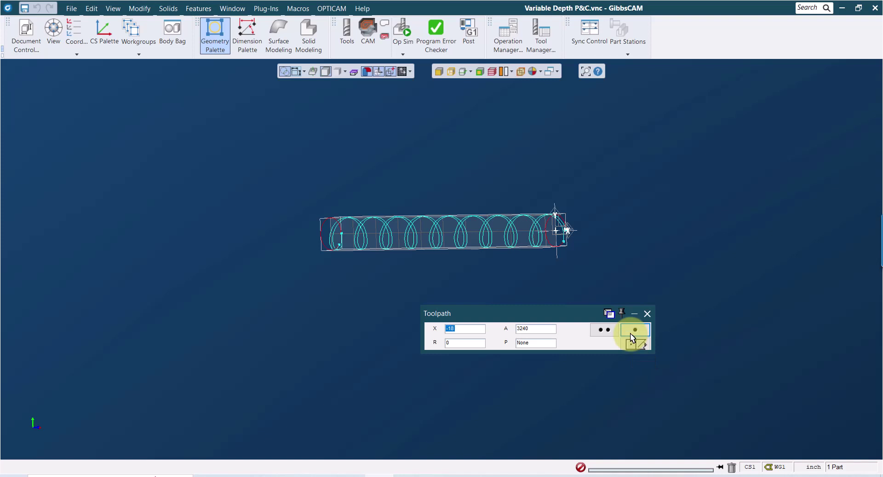
key(ctrl+shift+w)
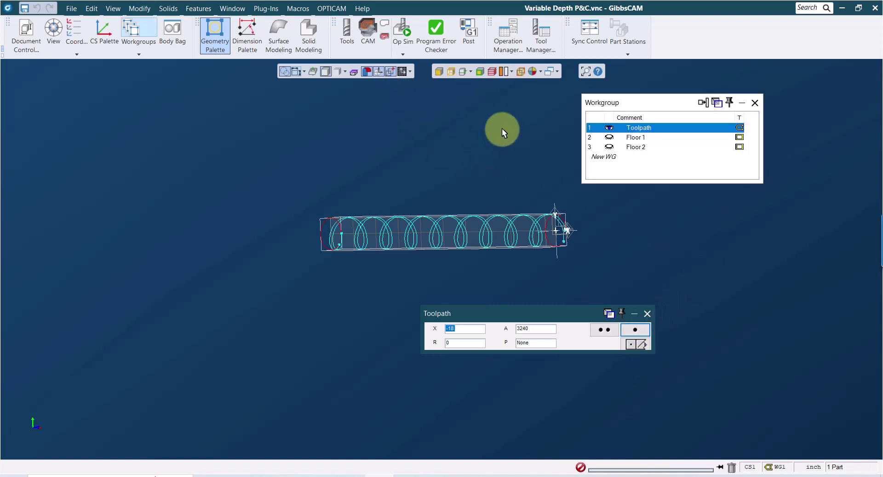
Step: Add a fourth workgroup named Workgroup, set its wrap option in WG Info, and switch to points
click(606, 156)
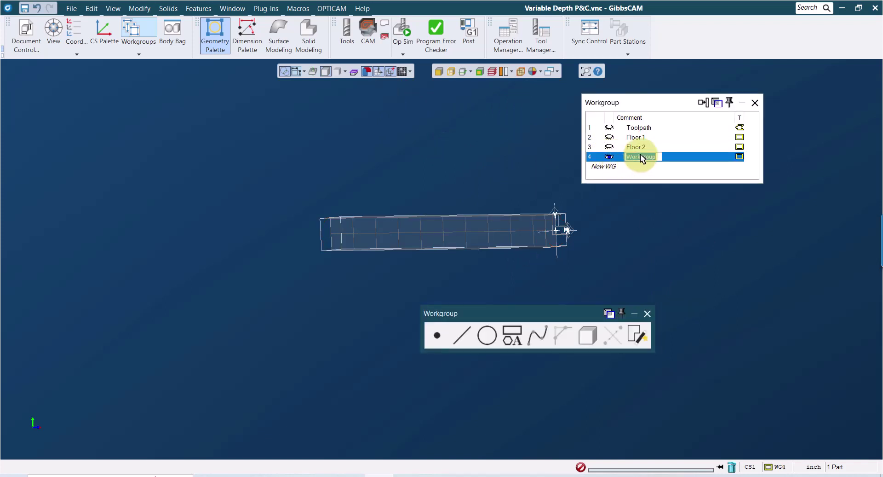
right_click(640, 156)
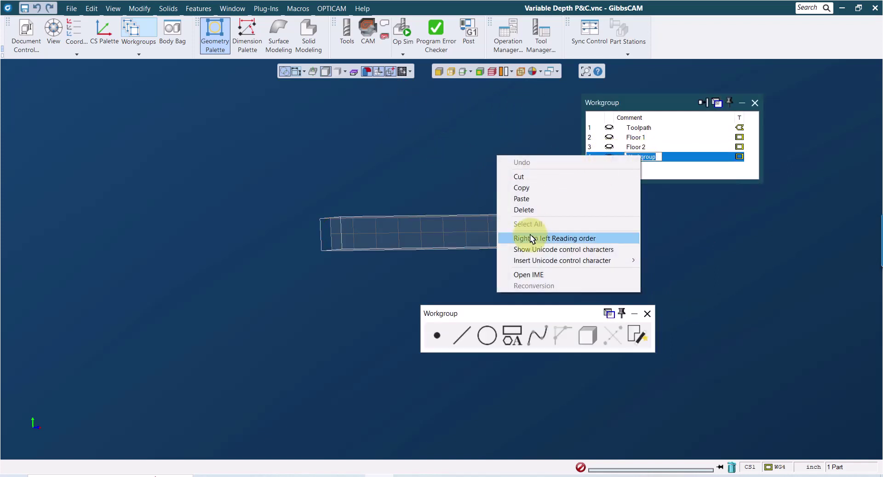
right_click(675, 156)
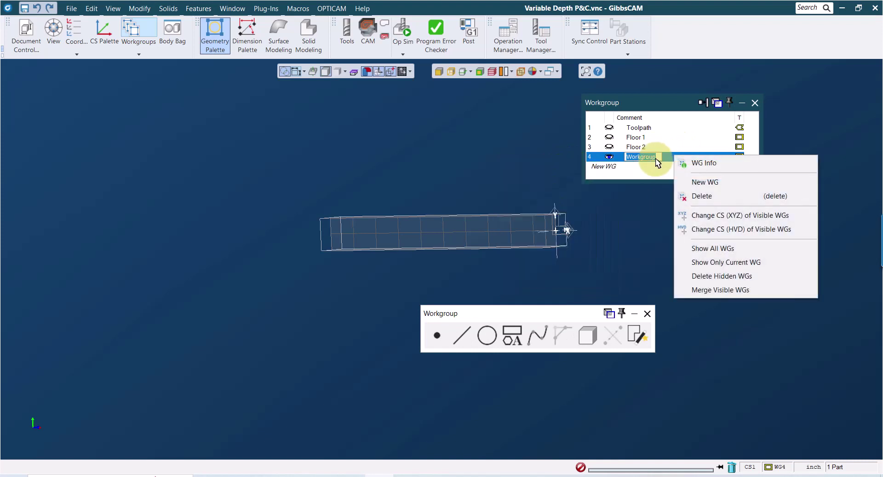
click(700, 163)
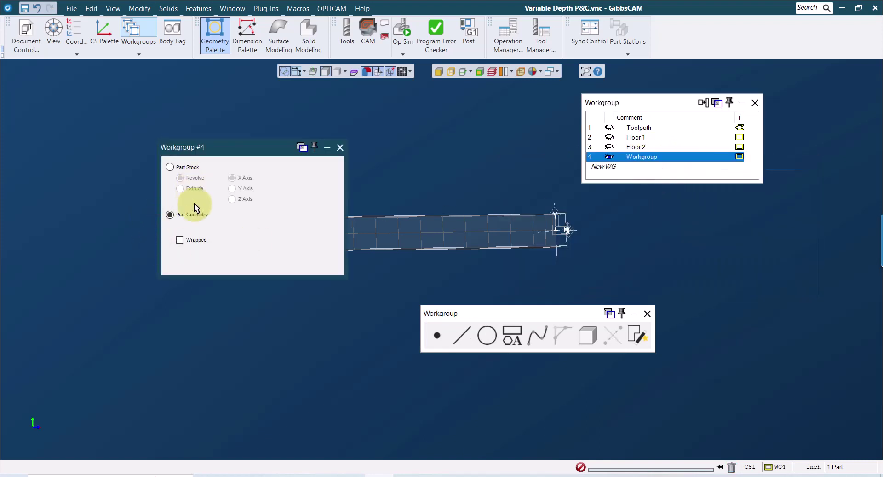
click(180, 242)
click(340, 147)
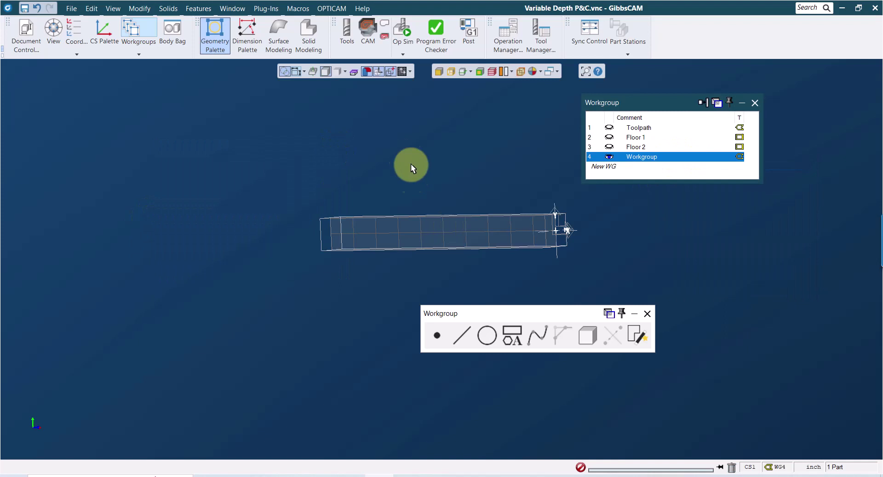
click(428, 332)
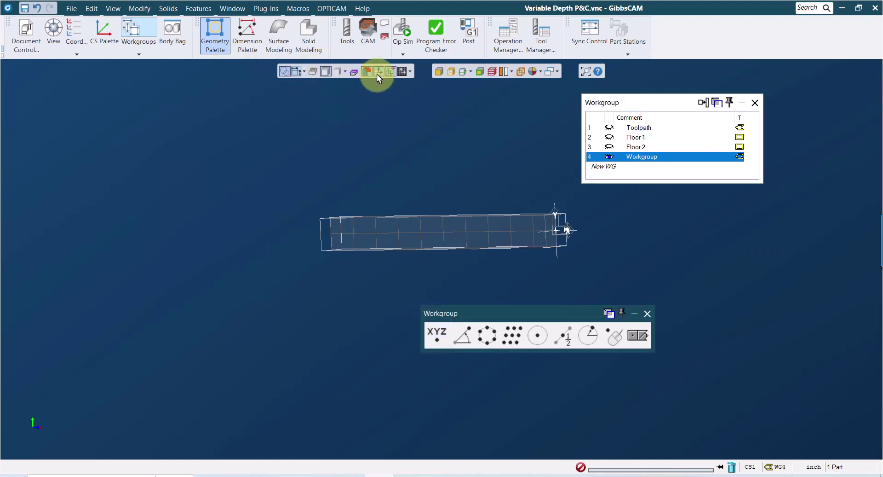
Step: Place points at X 0, A 0, R 1 and X -18, A 360*9 (3240), with the grid hidden
click(439, 335)
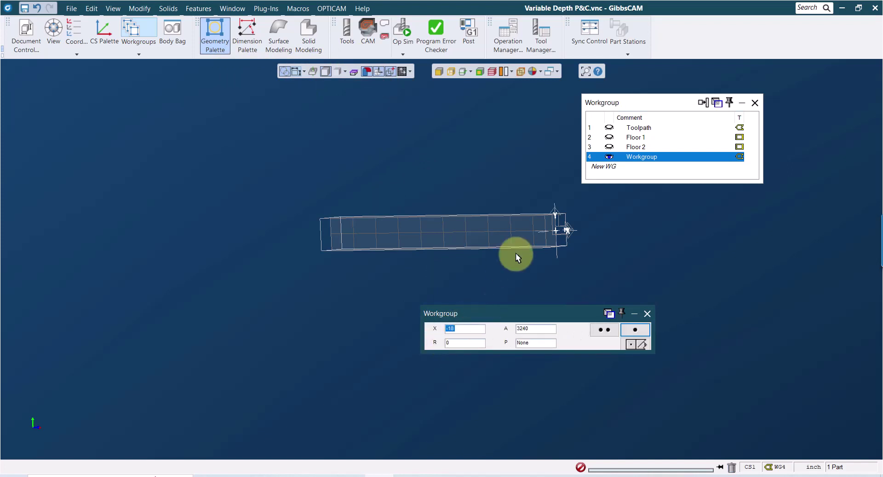
text(0)
key(Return)
key(Tab)
text(1)
click(602, 331)
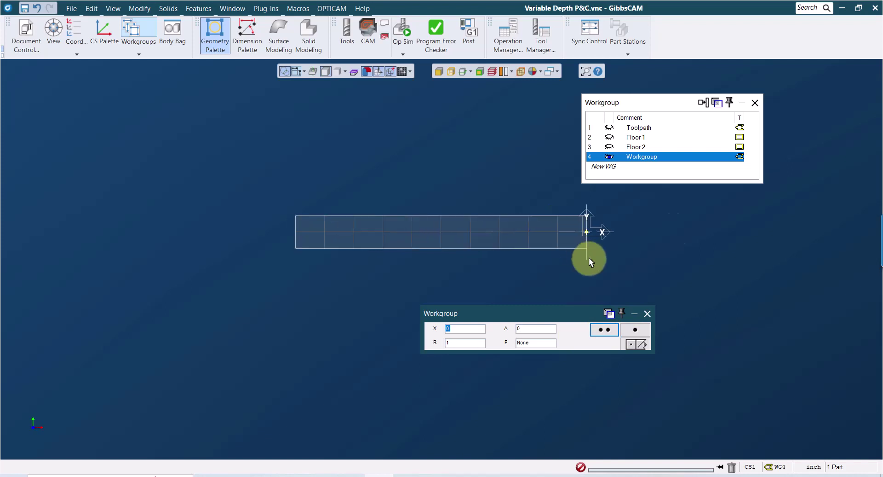
click(401, 70)
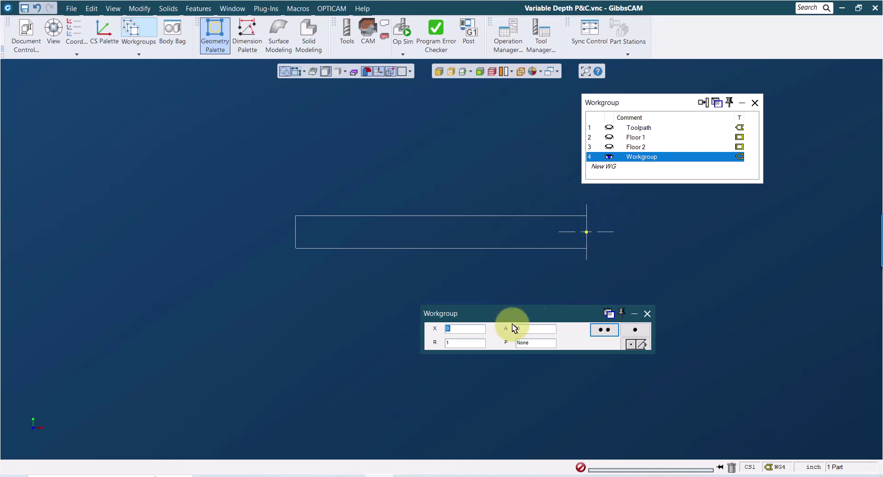
text(-18)
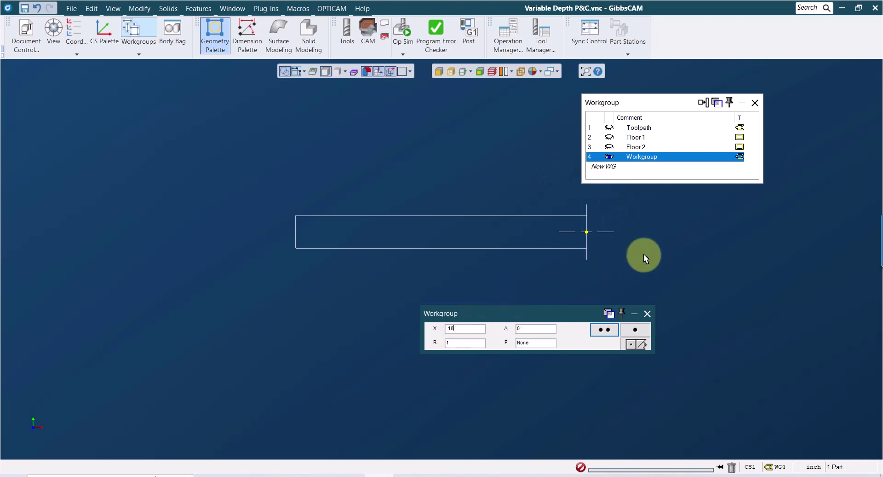
key(Tab)
text(360*9)
key(Tab)
key(Tab)
Step: Draw a line from the right-end point to the left-end point, forming a nine-cycle wave
click(634, 344)
click(459, 335)
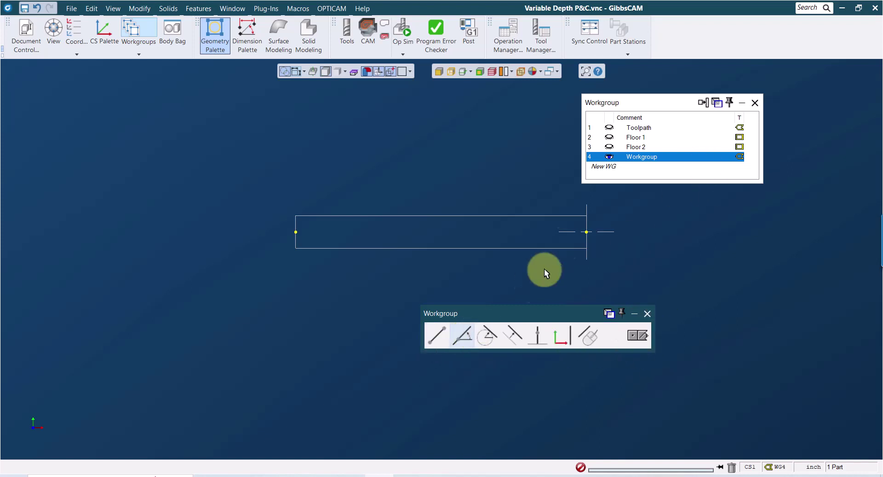
click(586, 232)
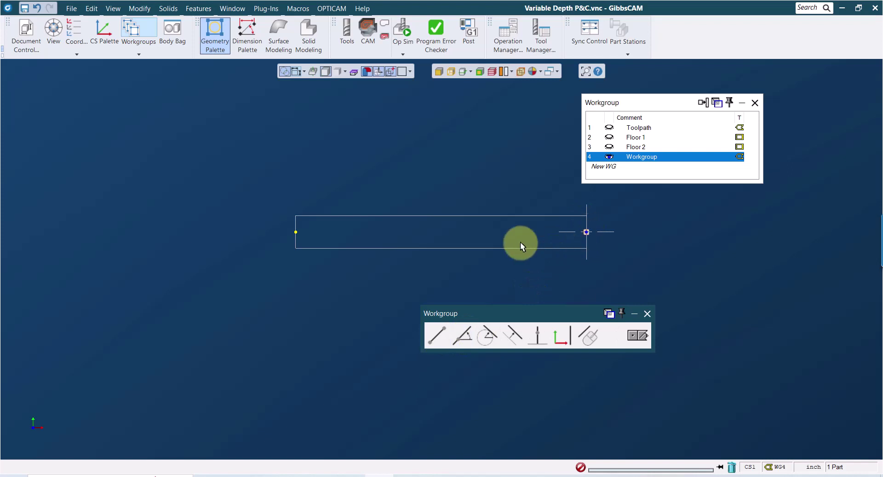
click(295, 231)
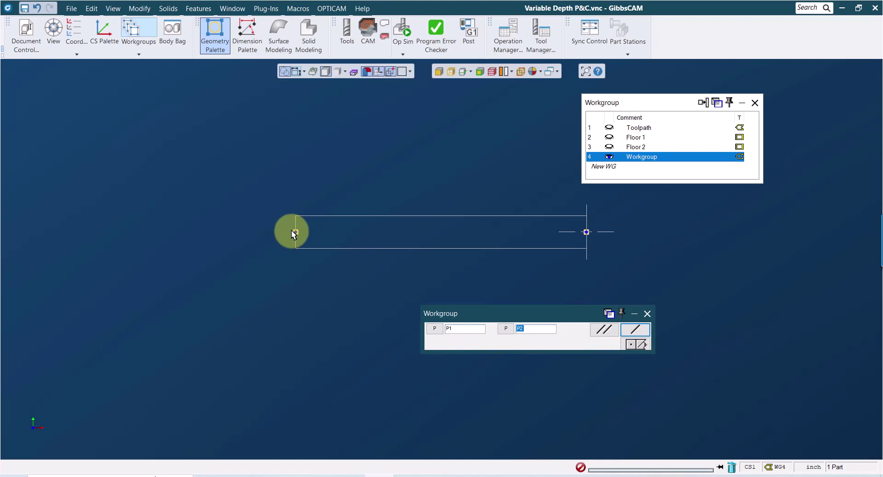
click(524, 322)
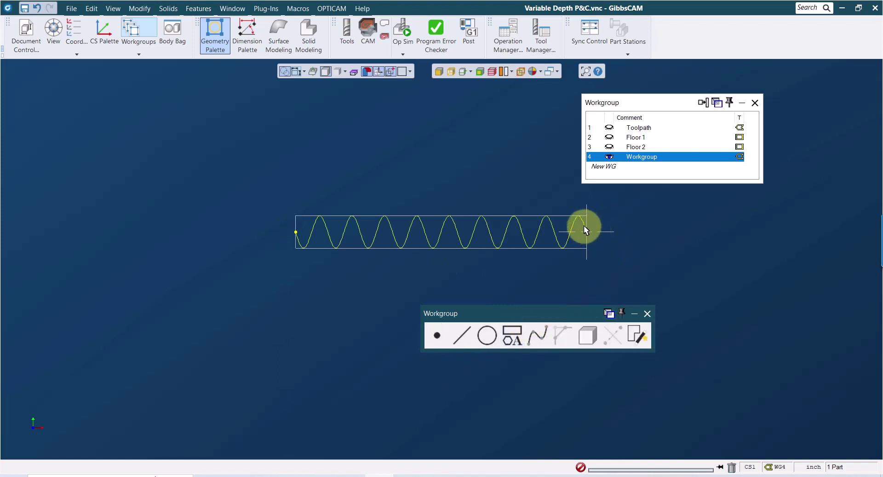
Step: Join the wave into one connected chain with Connect / Disconnect at both ends
click(585, 230)
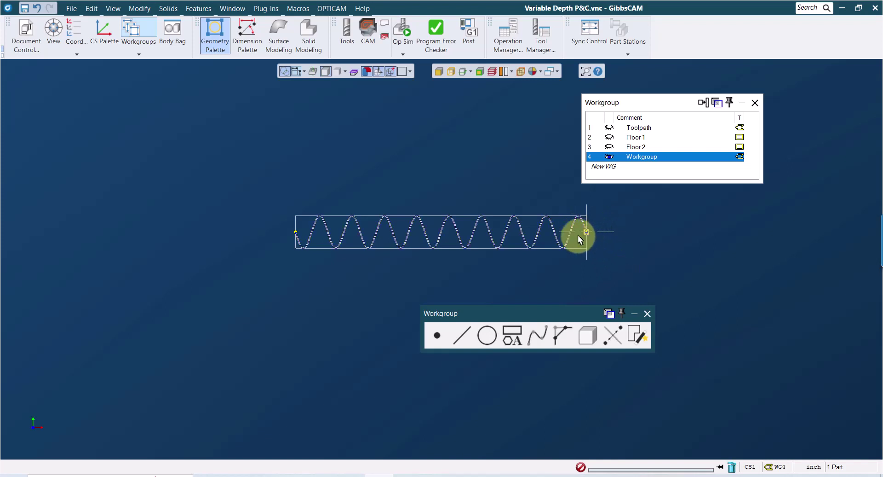
right_click(592, 235)
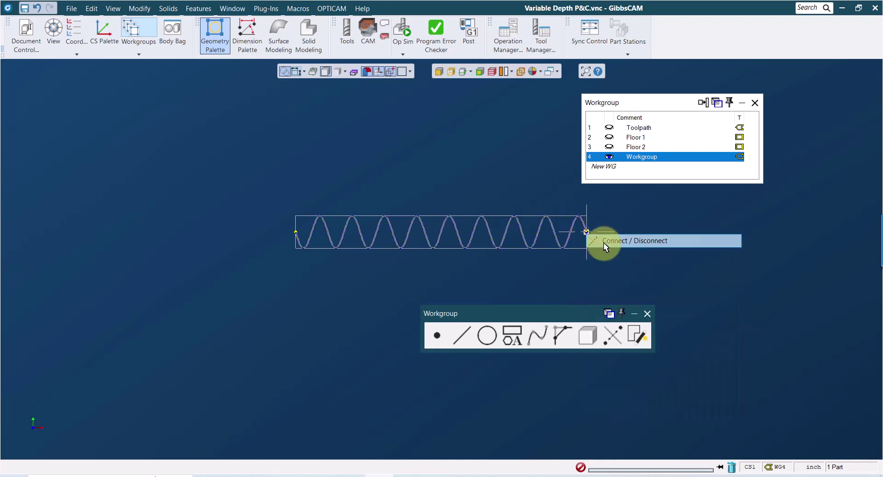
click(603, 241)
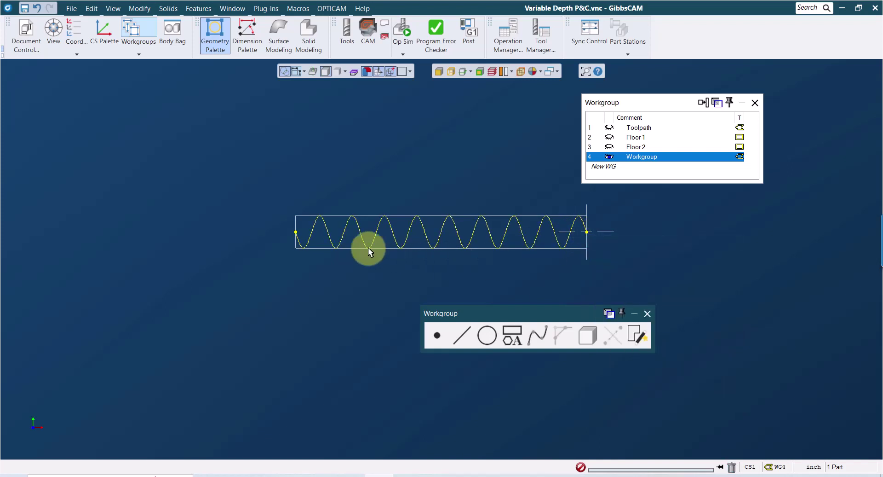
right_click(297, 238)
click(332, 248)
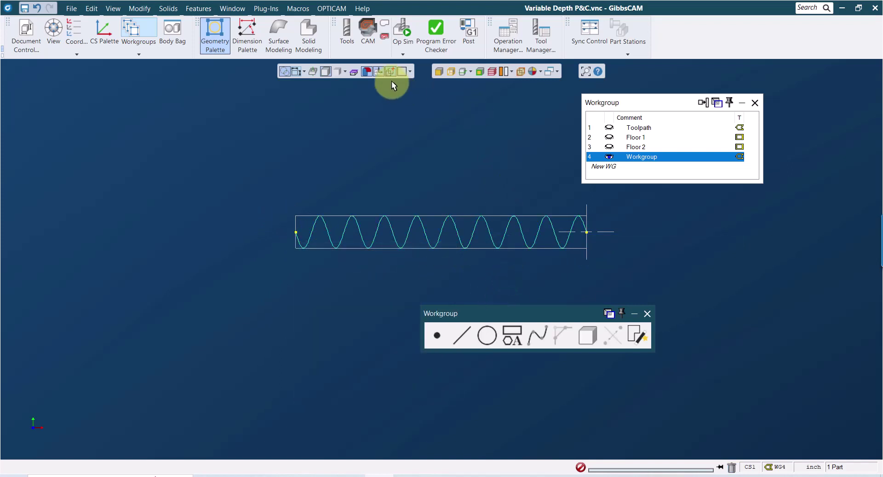
Step: Wrap the connected wave chain and select the resulting cyan line
click(380, 69)
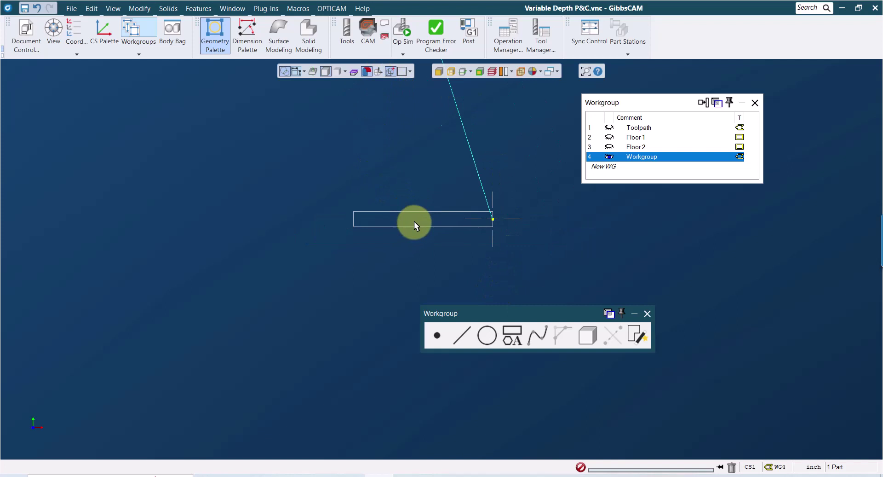
drag(399, 235, 321, 291)
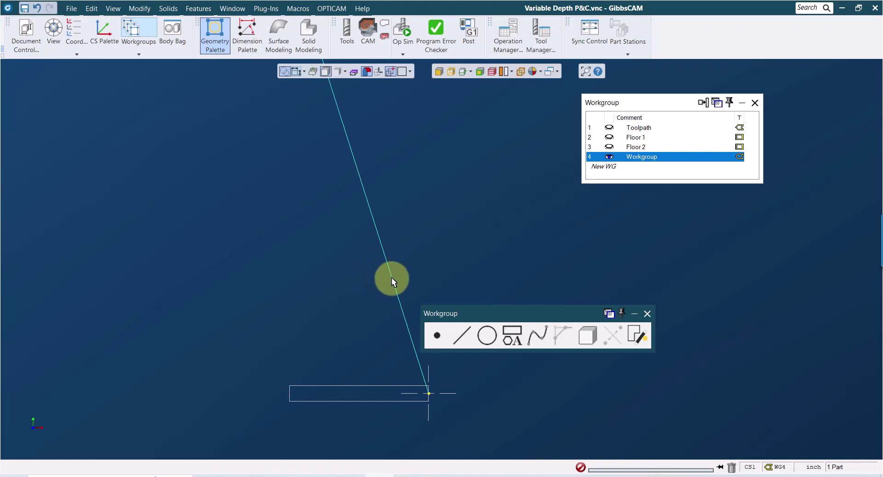
click(391, 277)
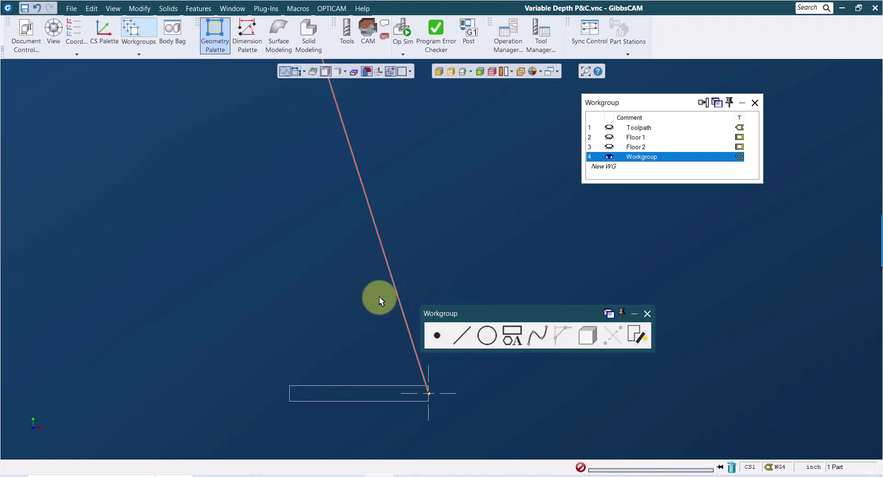
Step: Switch to the Toolpath workgroup and select its long lines and bottom vertical segment
click(641, 130)
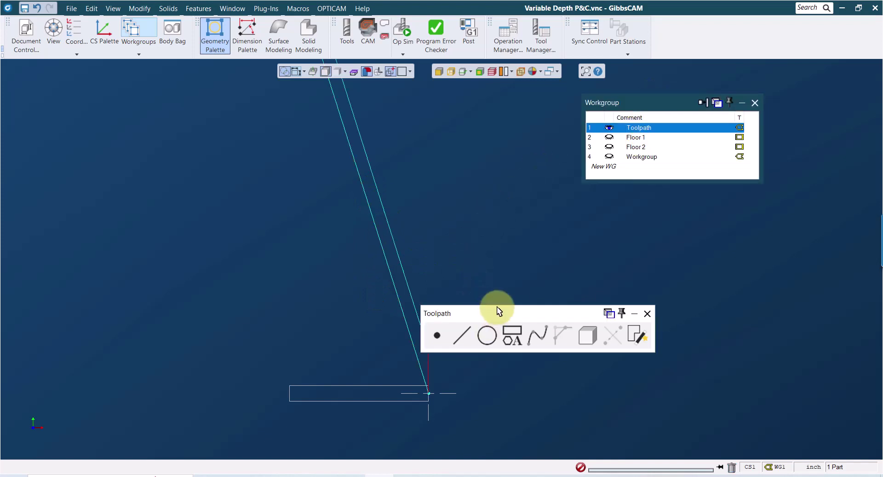
drag(499, 308, 664, 279)
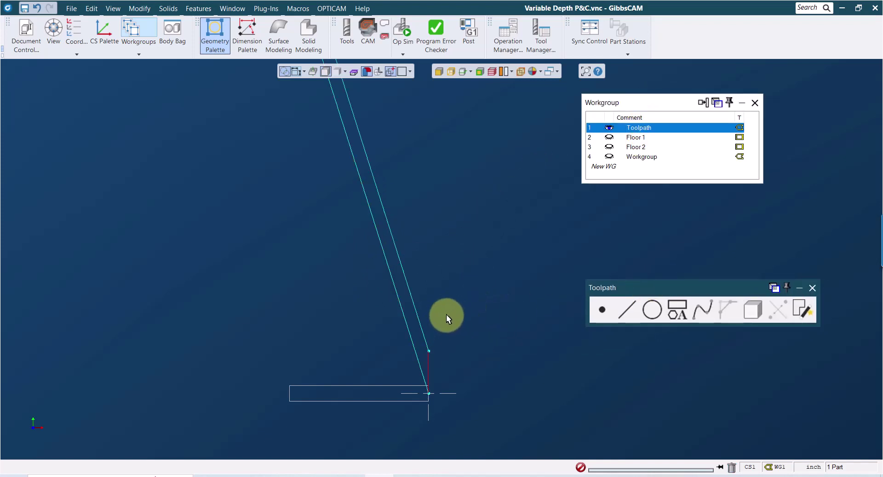
click(398, 294)
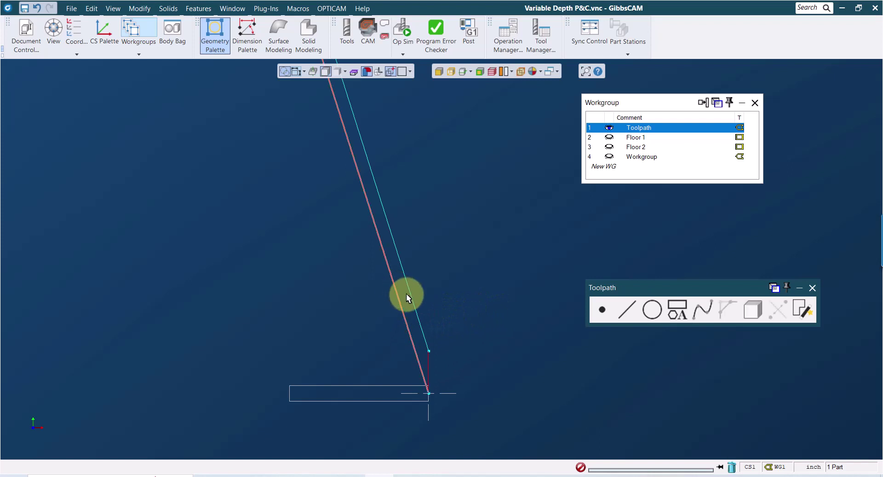
click(411, 300)
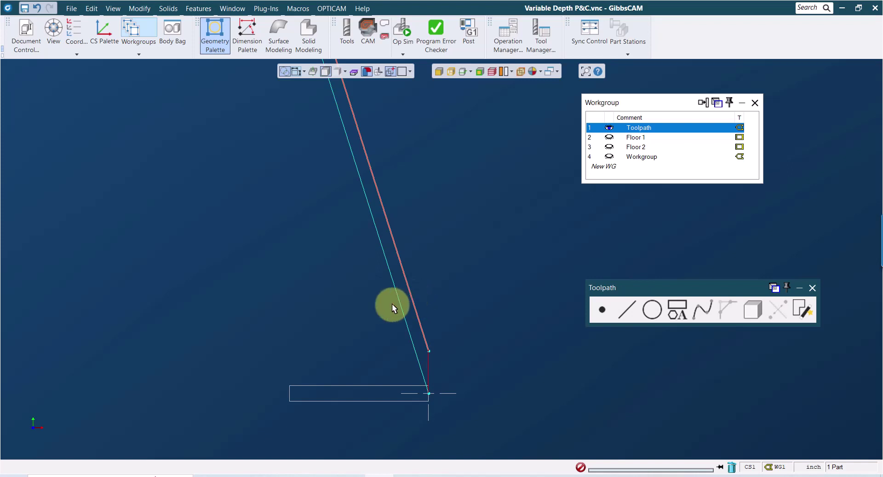
click(428, 367)
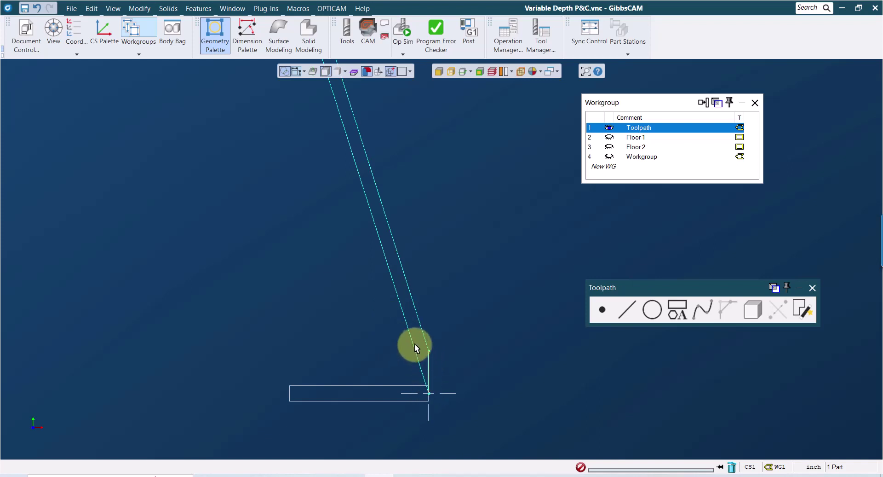
Step: Inspect the wedge's top and lower ends, selecting the top segment and box-selecting the lower end
middle_drag(361, 324, 395, 402)
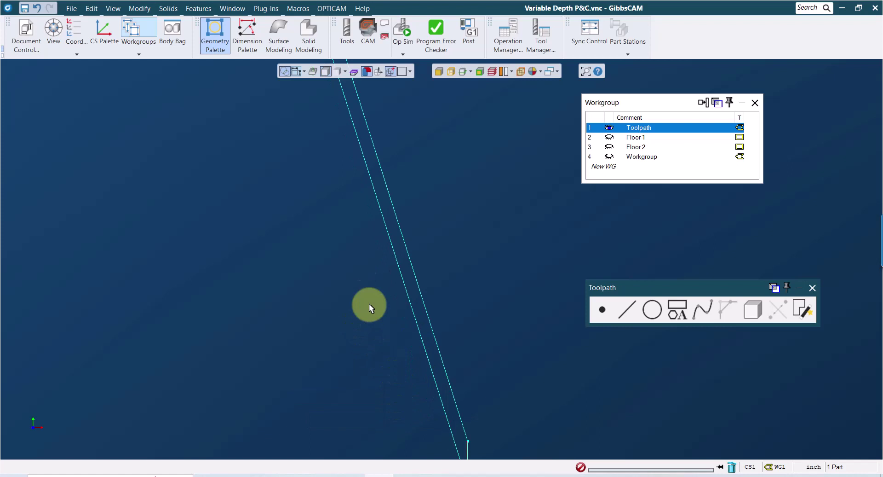
middle_drag(369, 303, 360, 377)
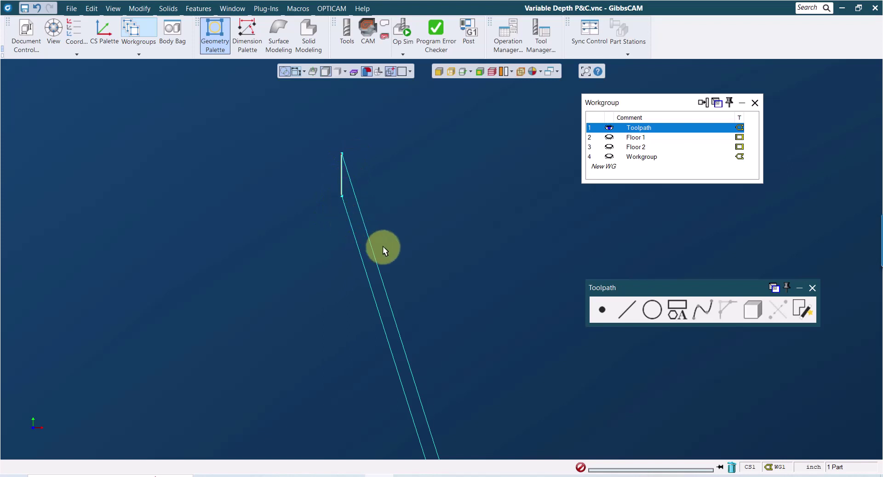
scroll(387, 269, down, 3)
click(363, 224)
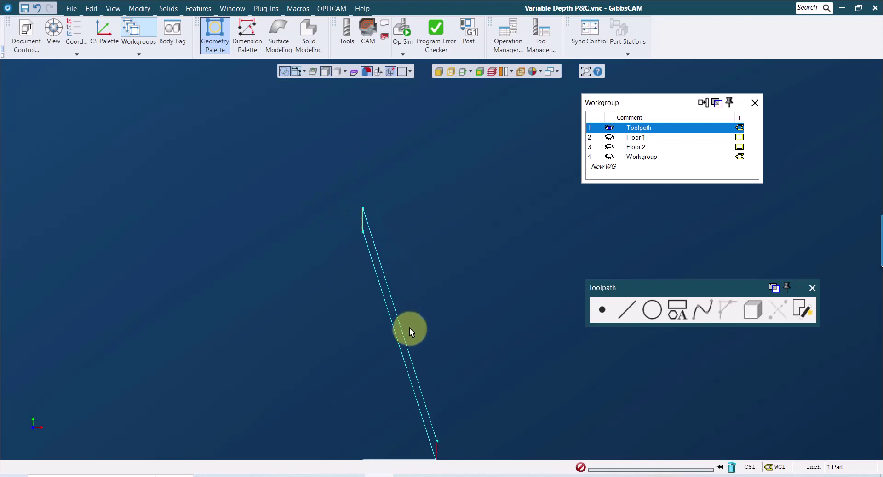
middle_drag(410, 329, 388, 270)
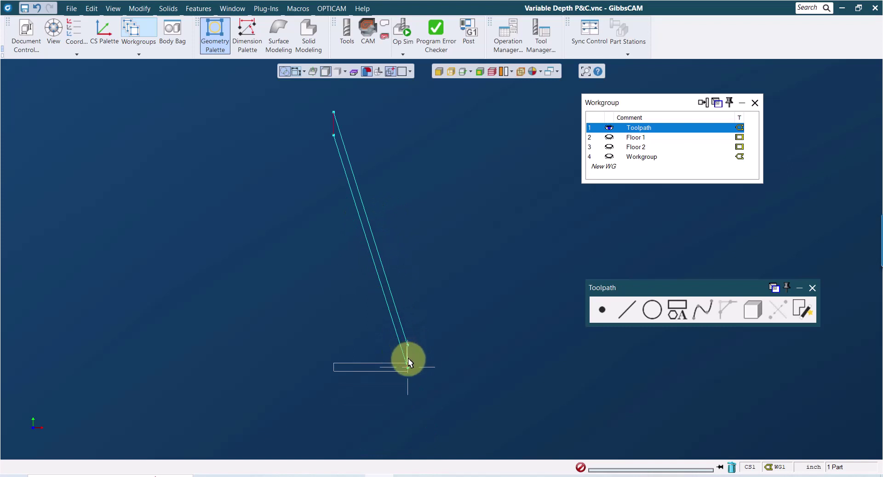
drag(439, 313, 379, 380)
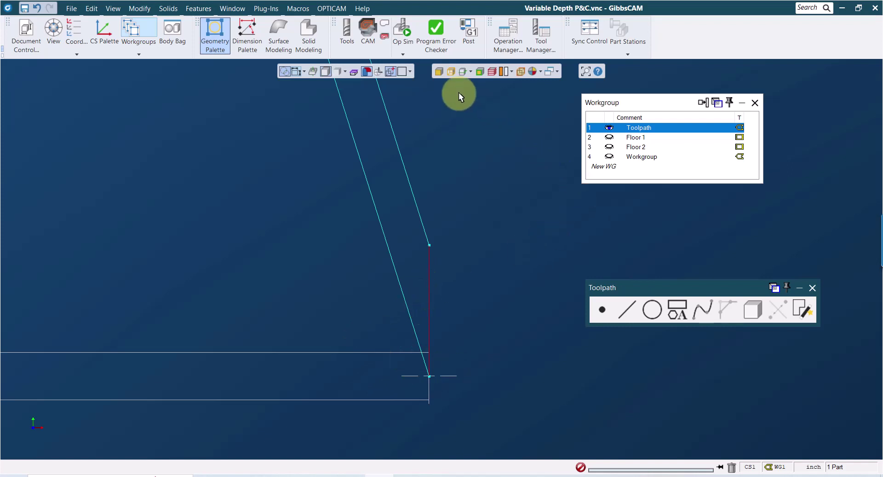
click(379, 71)
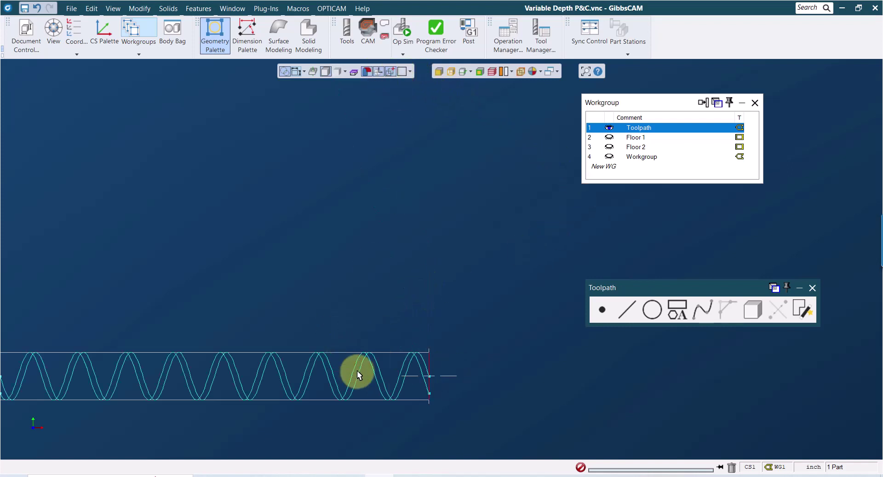
middle_drag(301, 407, 411, 388)
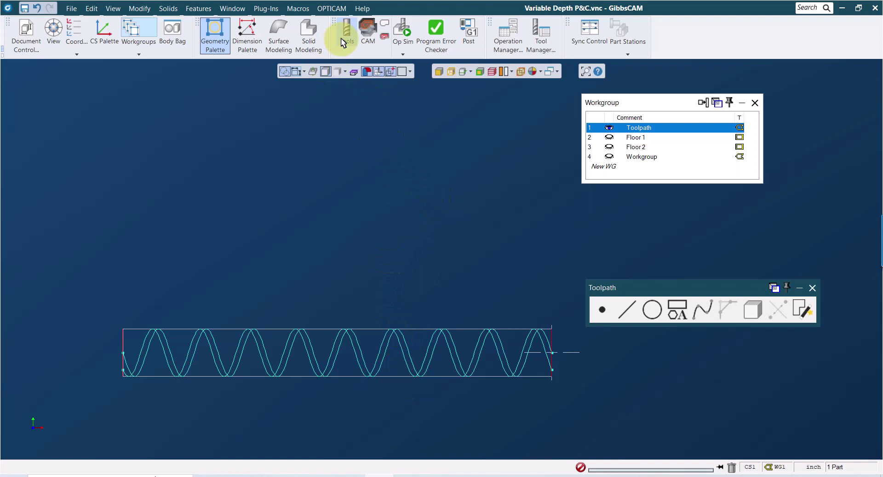
click(405, 29)
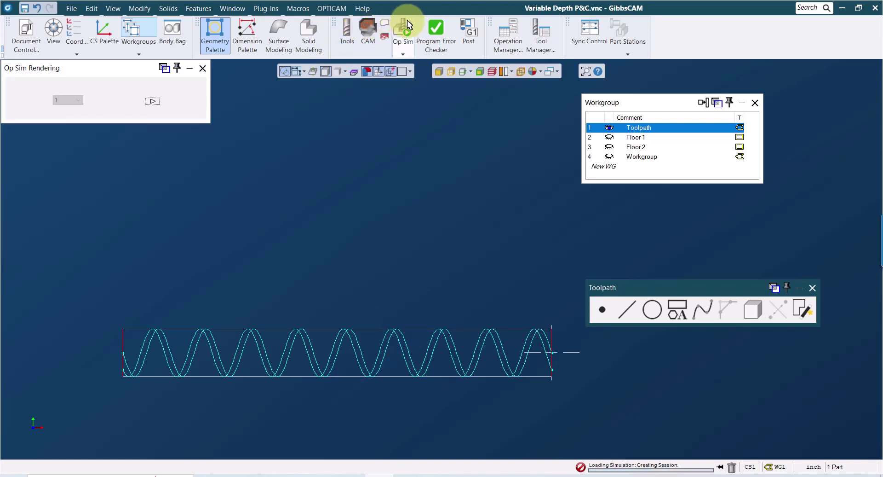
click(153, 101)
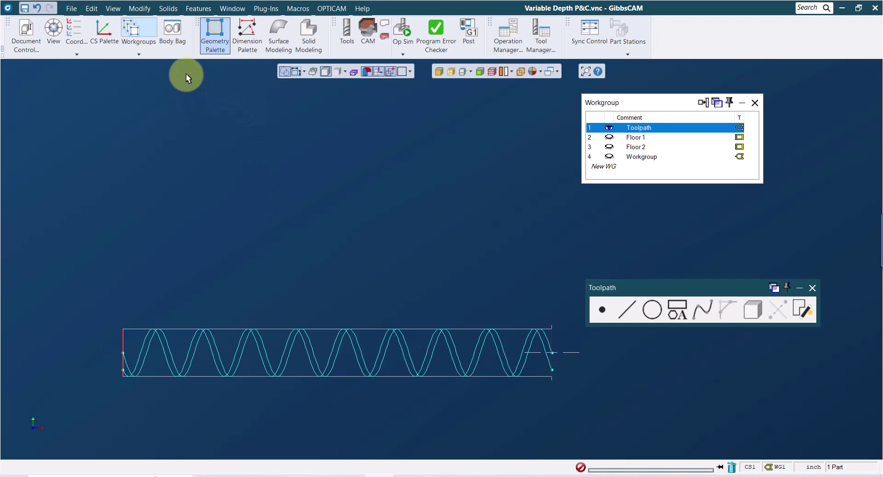
Step: Restore the Revolve(8) solid from the Body Bag and deselect it
click(173, 30)
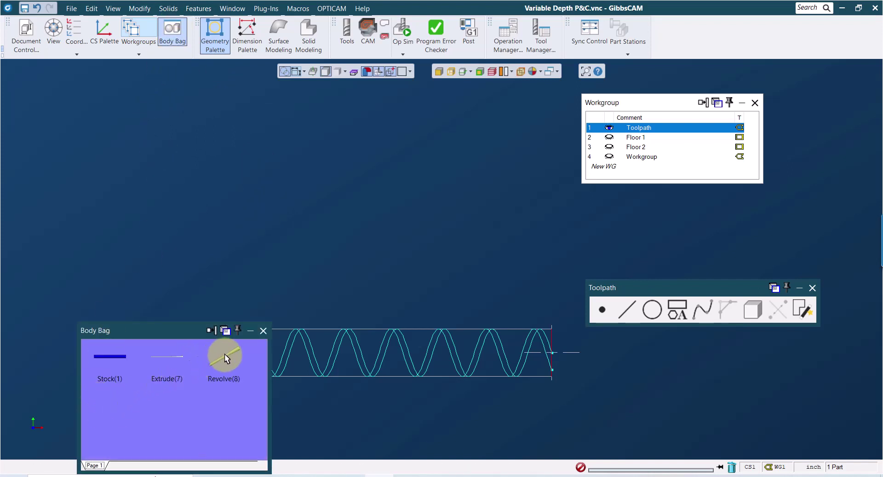
double_click(237, 354)
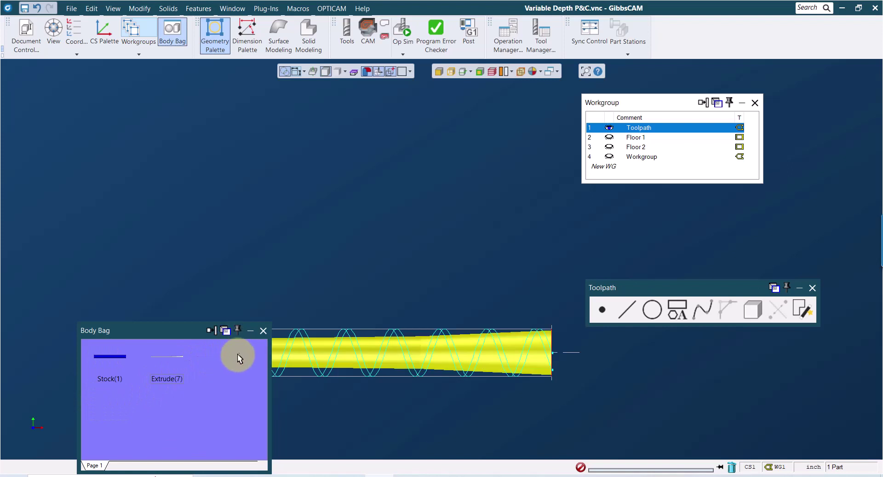
click(264, 329)
click(253, 250)
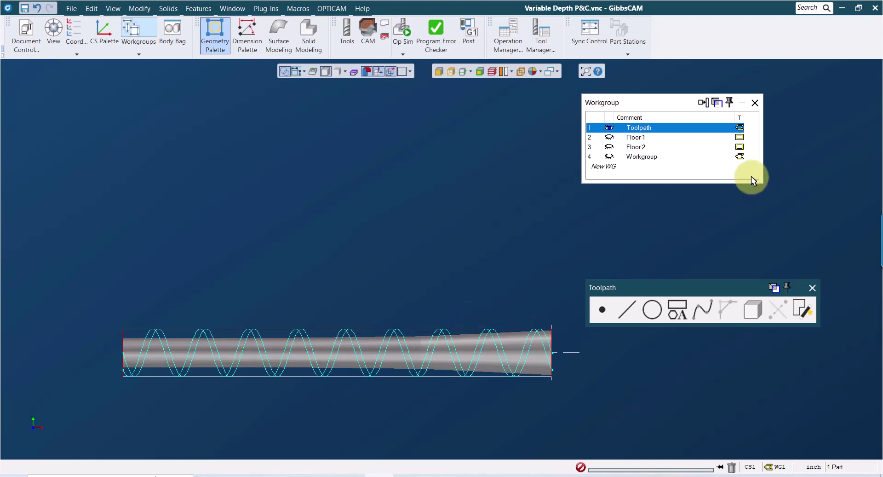
Step: Review Process #1 Roughing's Solids and Rotate tab settings on the tapered solid
click(354, 29)
click(367, 27)
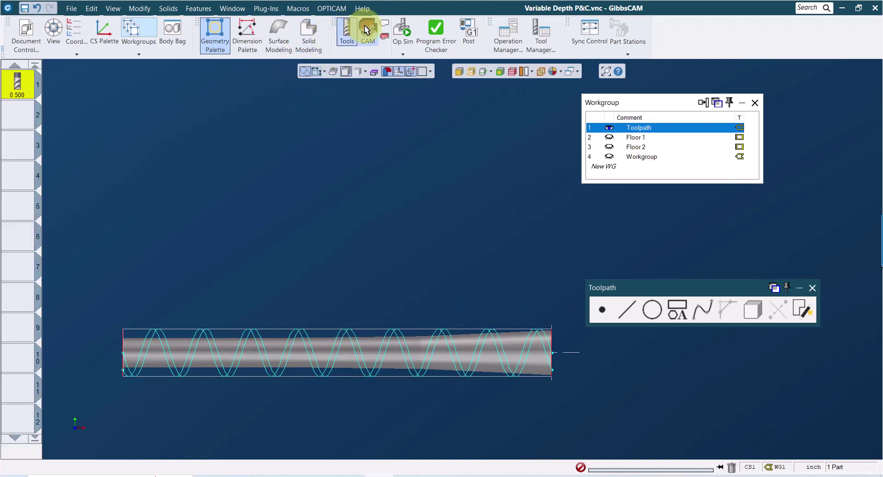
click(868, 103)
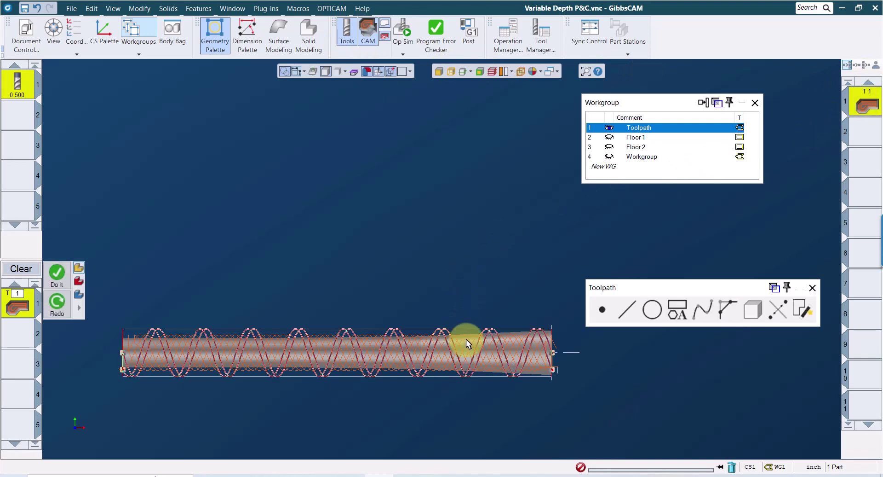
click(444, 351)
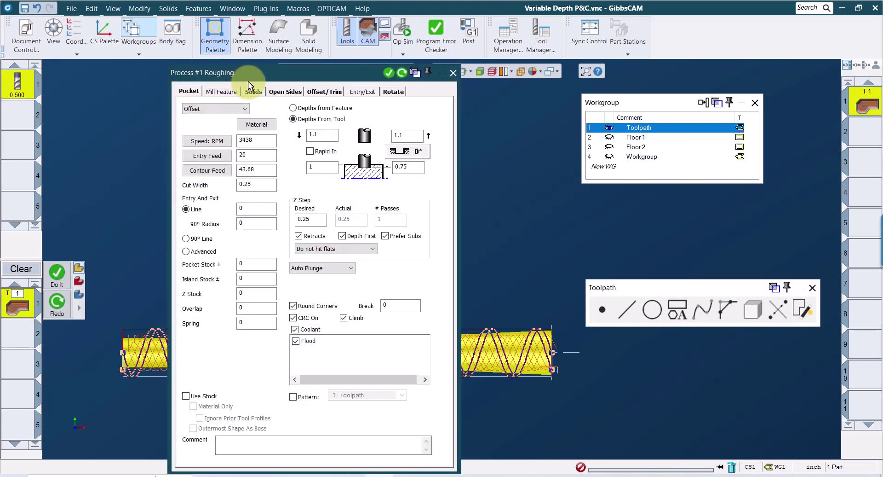
click(253, 92)
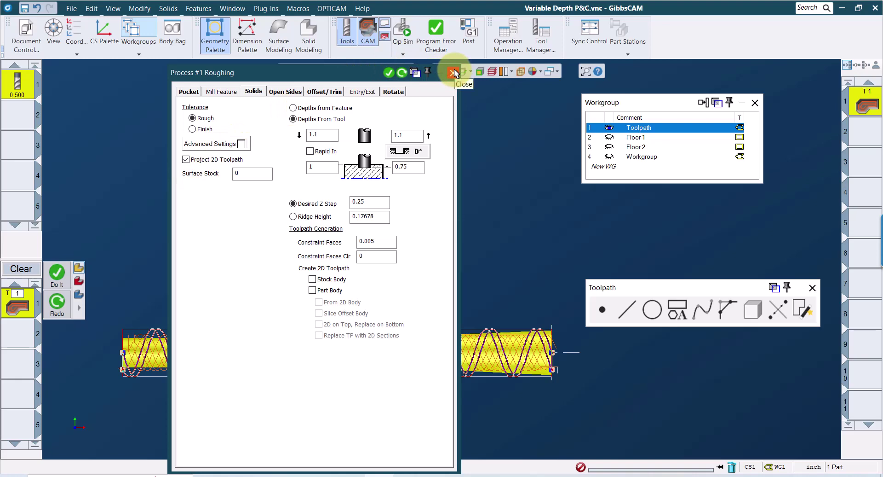
click(397, 92)
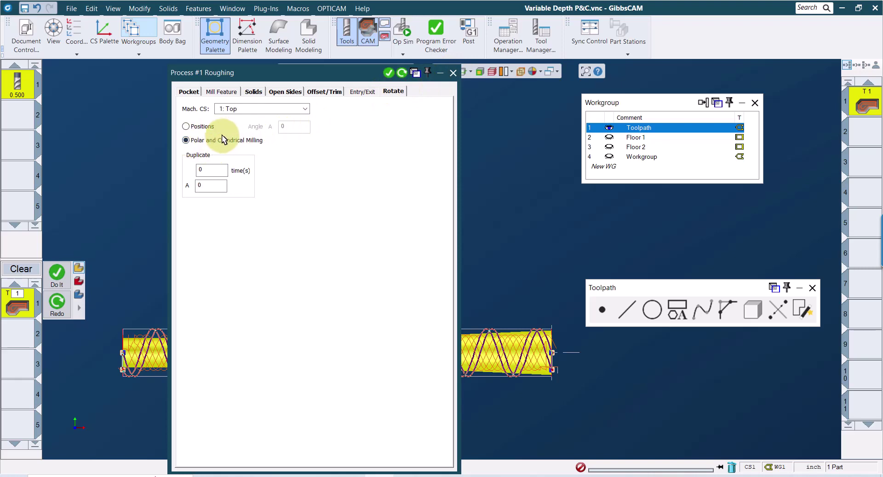
click(453, 72)
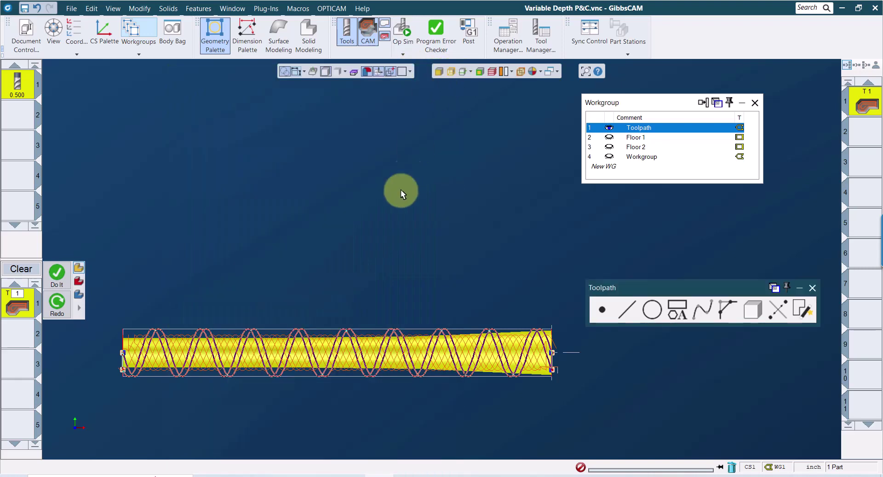
Step: Redo the roughing operation and reopen Process #1 Roughing, showing depths 1.1 to 0.75 with 0.25 Z step
right_click(360, 209)
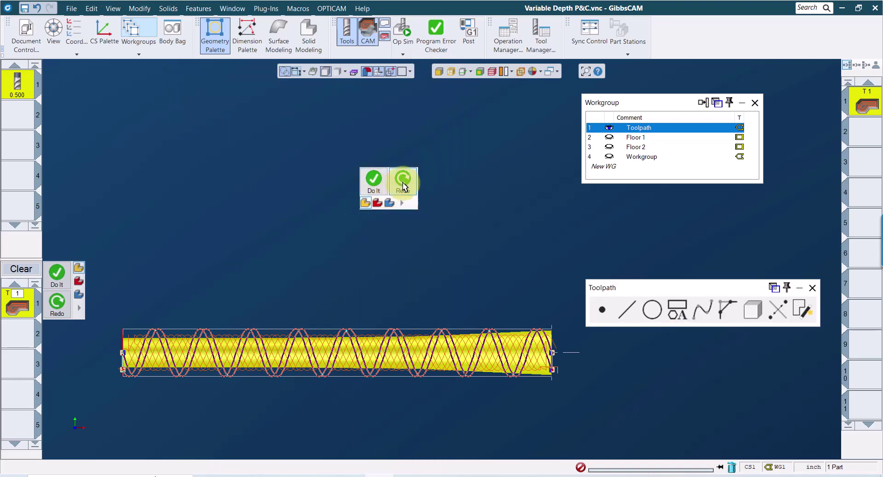
click(403, 187)
click(231, 225)
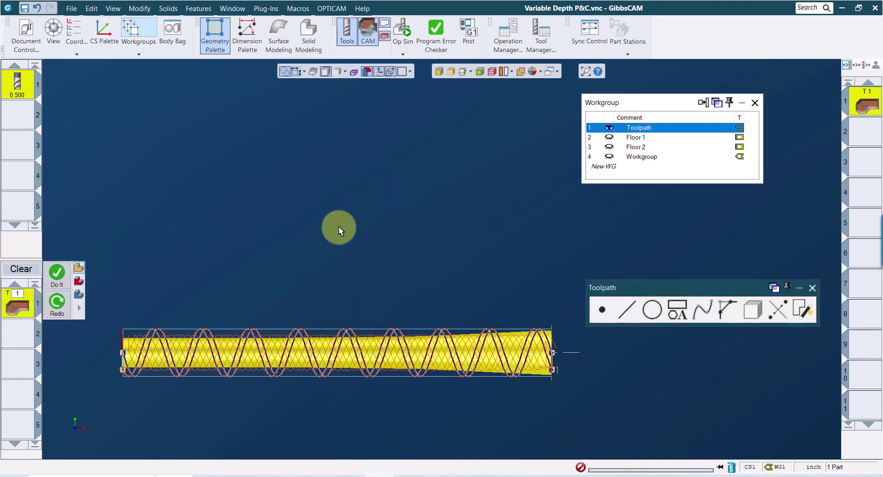
double_click(363, 225)
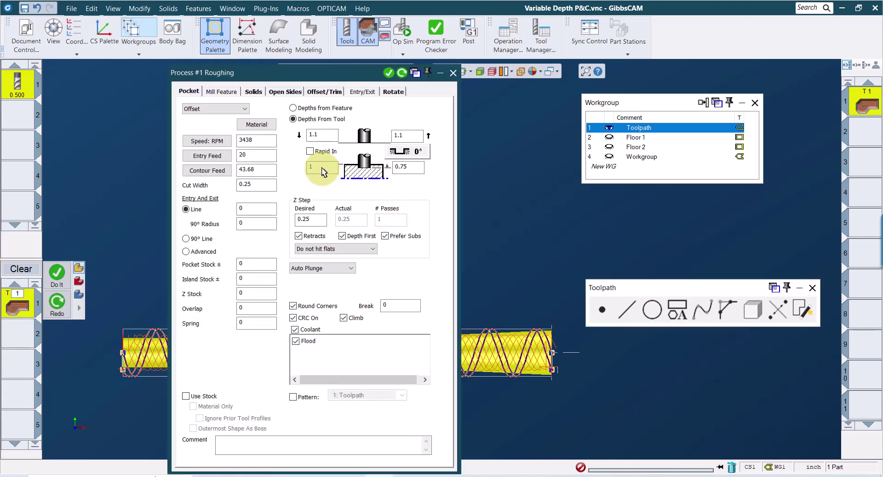
Step: Replace the 0.75 pocket bottom depth with -.5, accept, and regenerate the toolpath with Do It
click(317, 167)
click(414, 166)
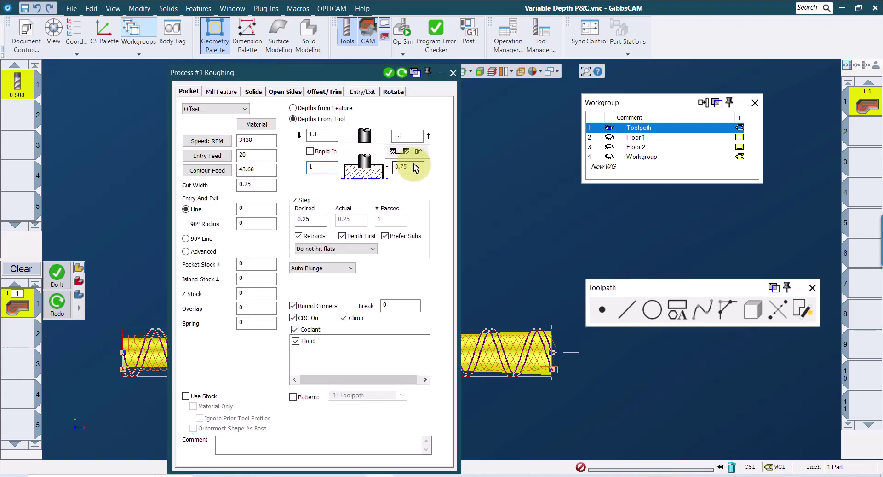
text(-.5)
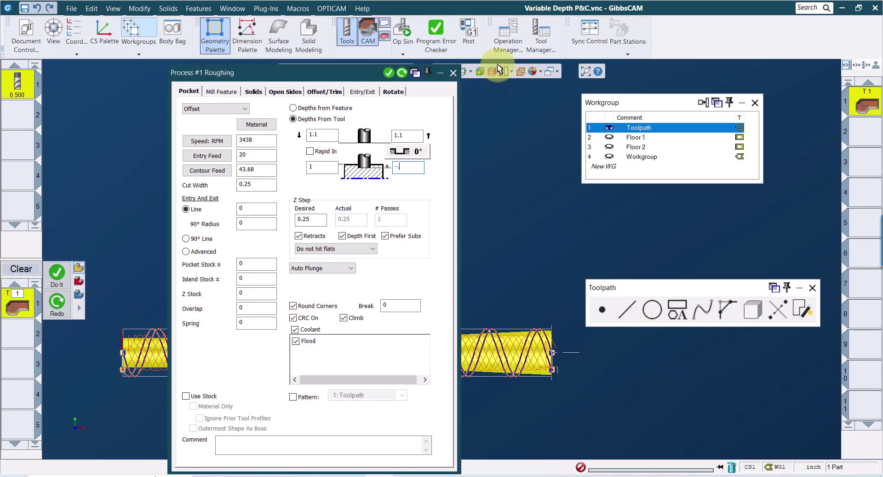
click(454, 72)
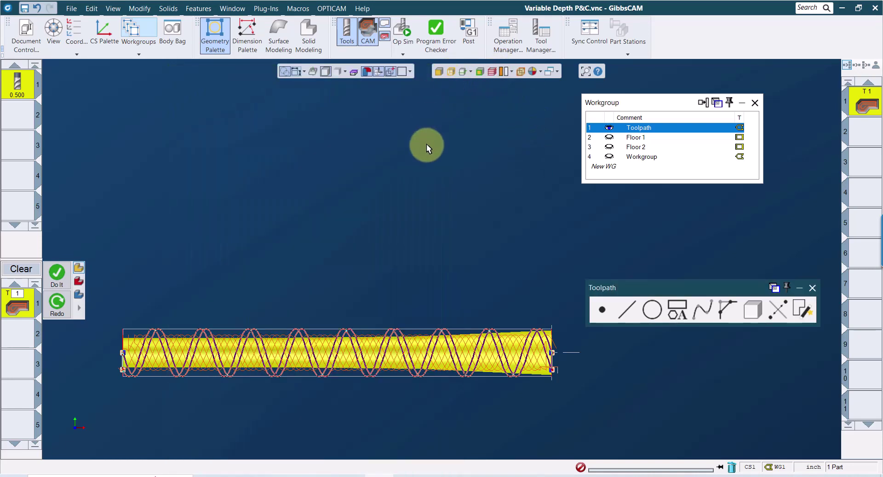
right_click(451, 128)
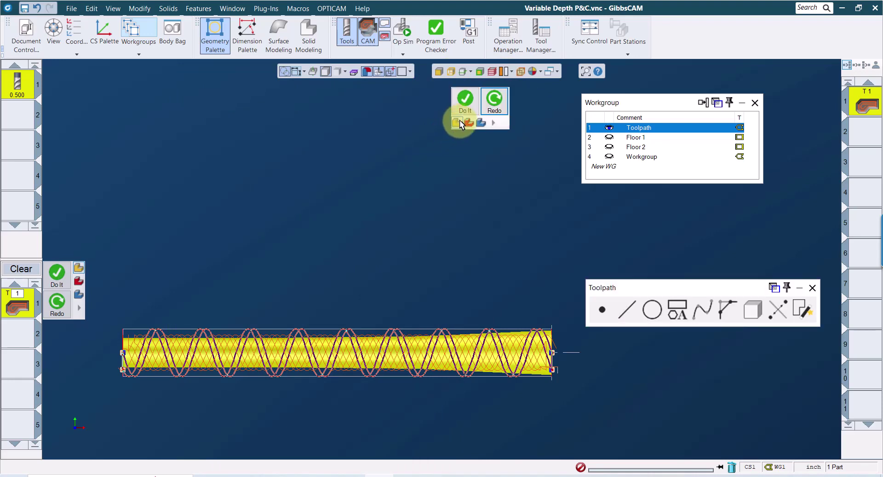
click(490, 103)
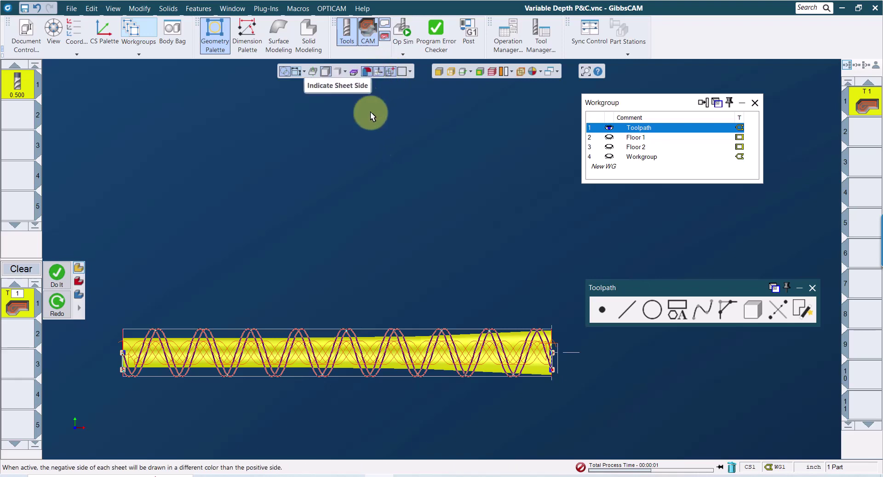
Step: Change the toolpath display and orbit to an angled view of the helical loops along the tapered cylinder
click(378, 72)
scroll(443, 266, down, 3)
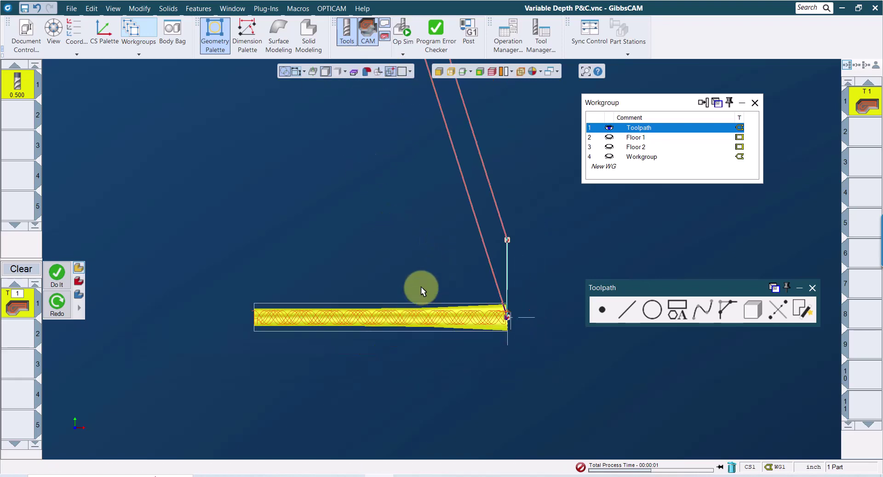
middle_drag(459, 248, 435, 337)
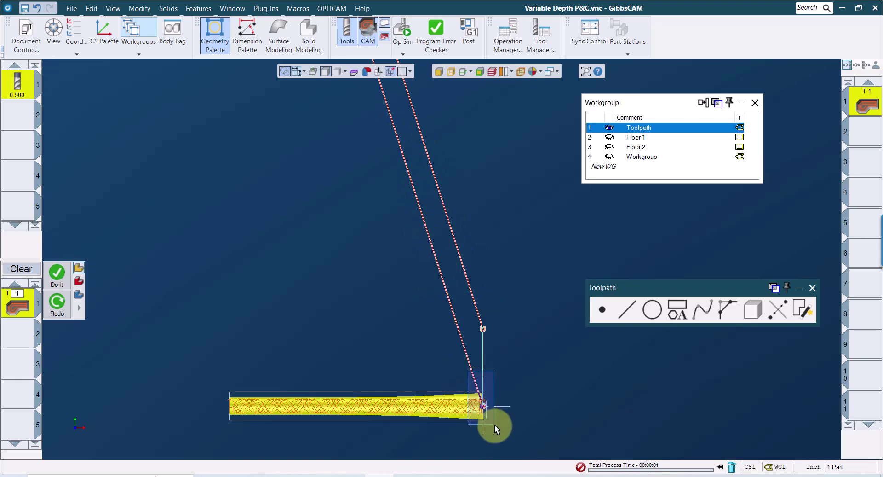
scroll(490, 421, up, 5)
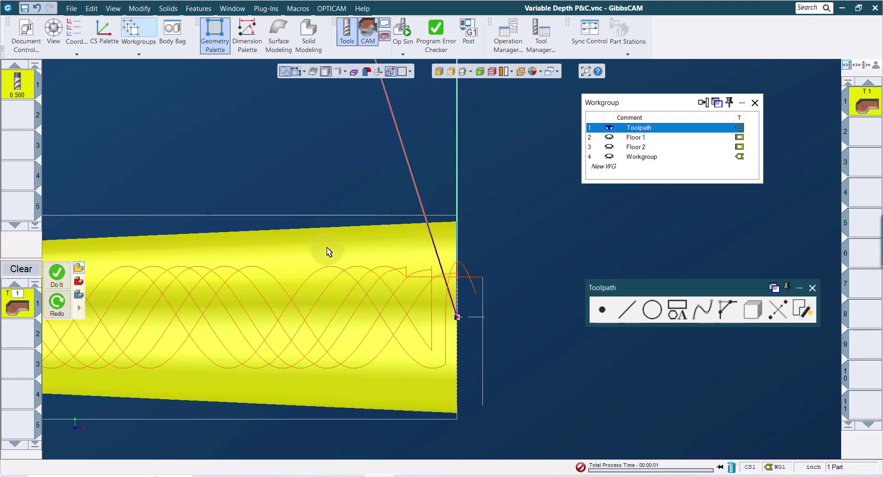
middle_drag(355, 205, 355, 204)
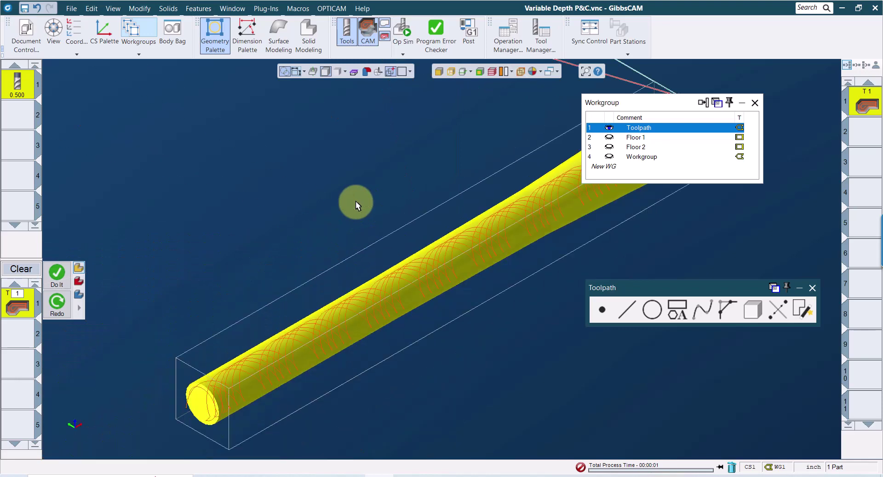
middle_drag(426, 316, 368, 309)
Step: Restore the Extrude(7) tapered plate solid from the Body Bag into the part
click(172, 30)
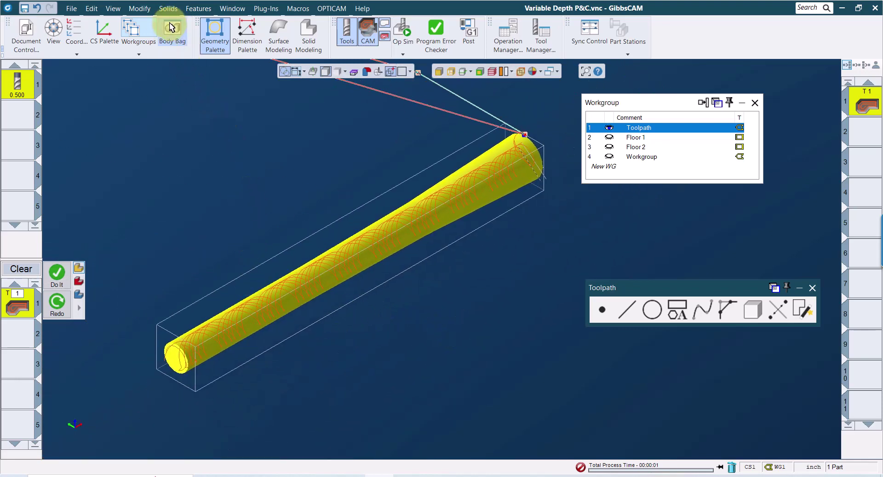
double_click(176, 355)
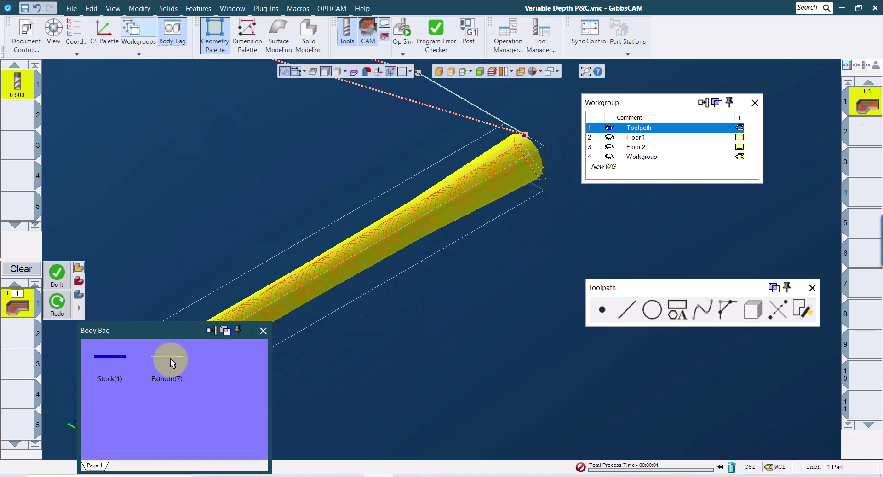
click(264, 330)
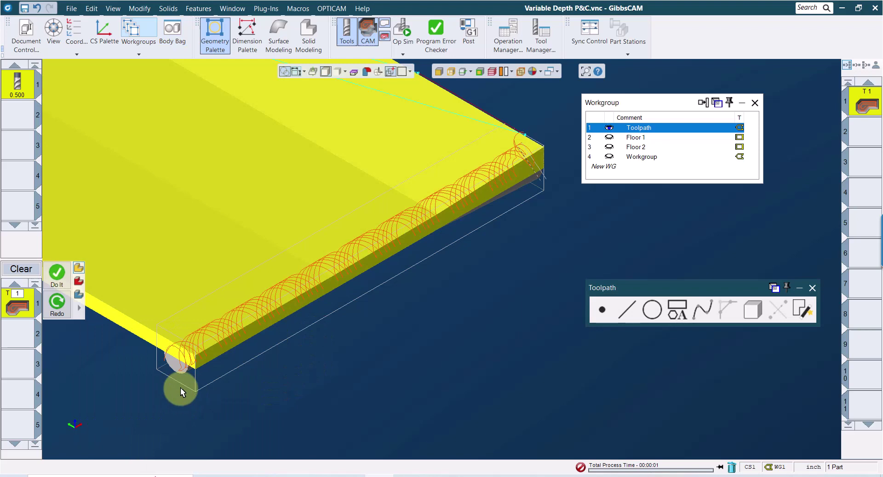
Step: Check the plate's lower and upper faces against the toolpath in front and normal views, then select the helical operation
key(ctrl+2)
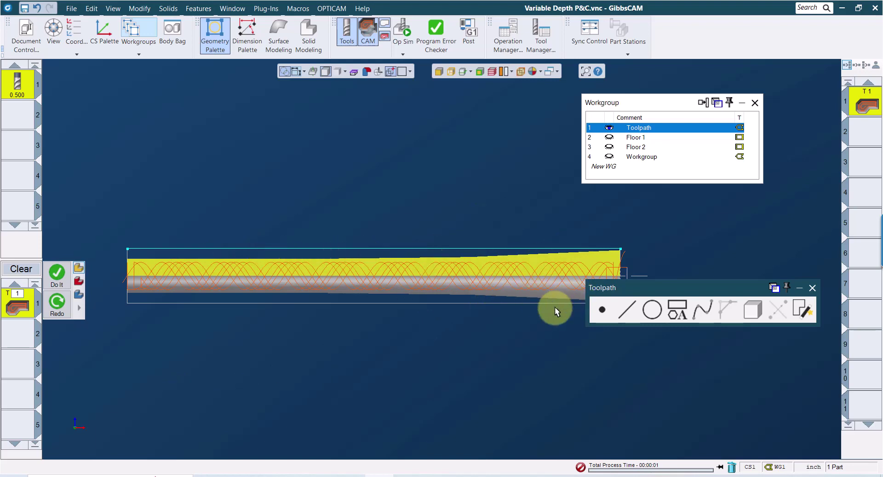
middle_drag(495, 281, 438, 268)
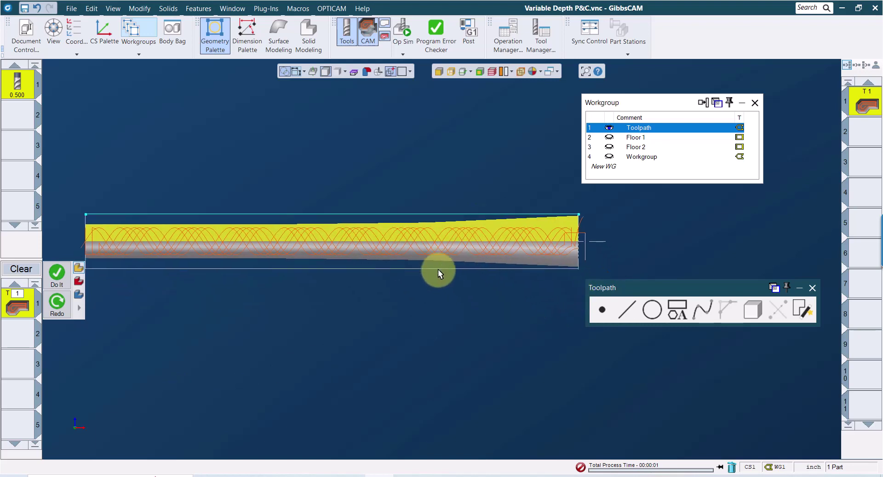
click(550, 253)
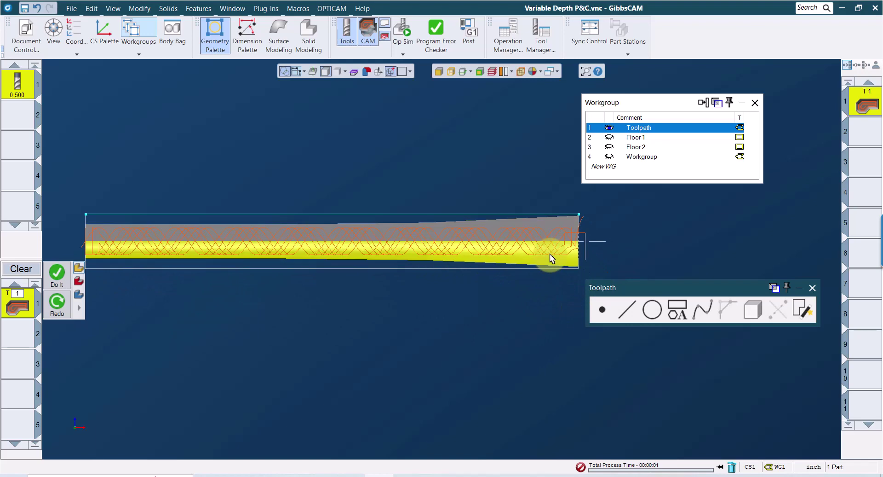
click(532, 229)
key(ctrl+1)
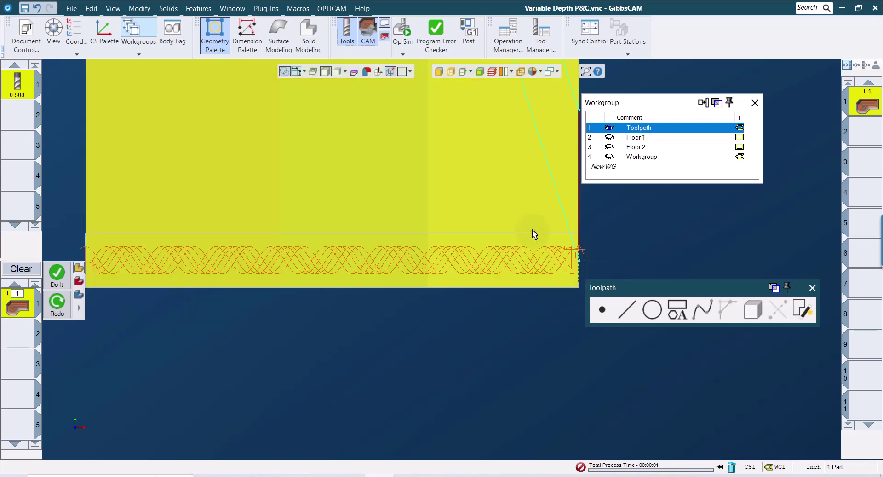
middle_drag(602, 203, 372, 202)
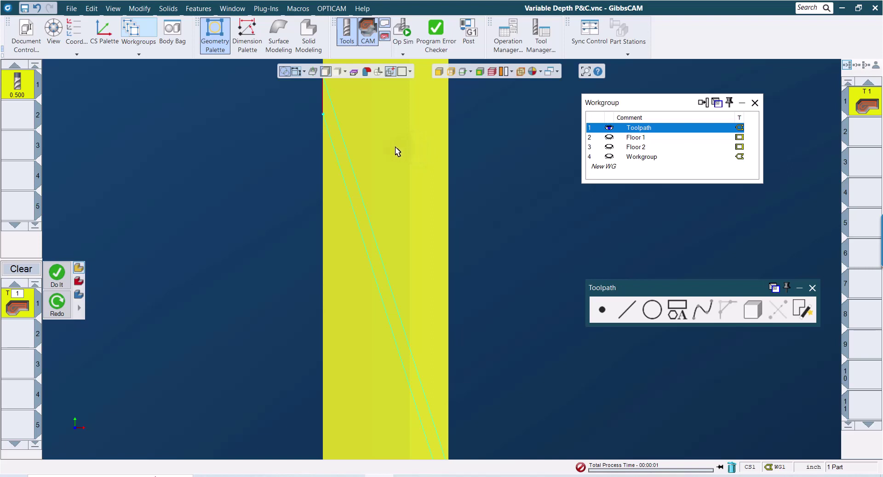
click(323, 148)
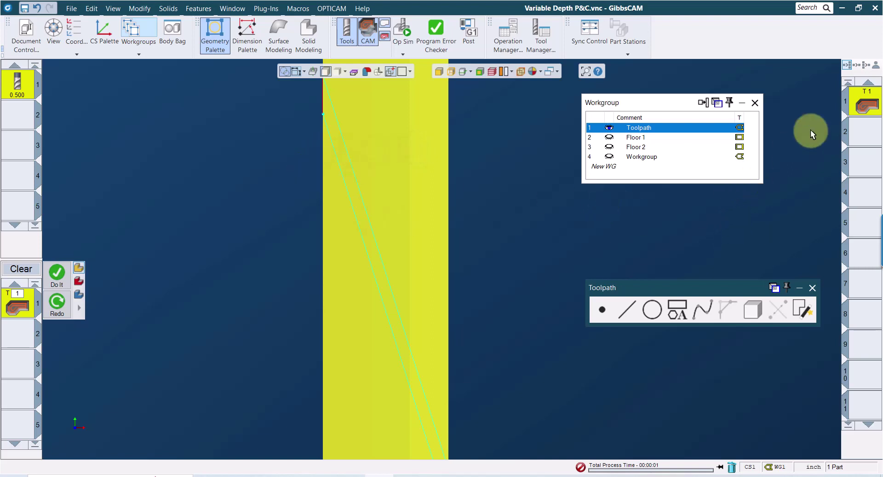
click(869, 102)
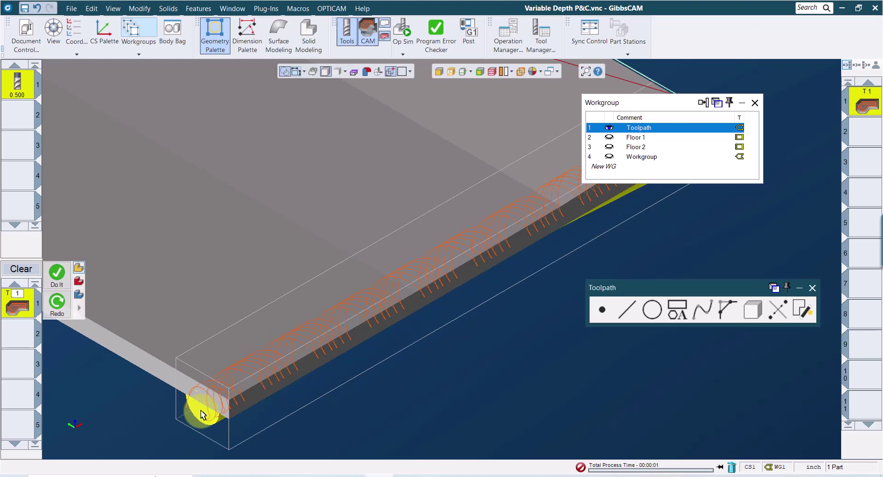
Step: Select the plate solid and redo the toolpath onto it, viewing the interleaved sine-wave loops from the front
key(ctrl+b)
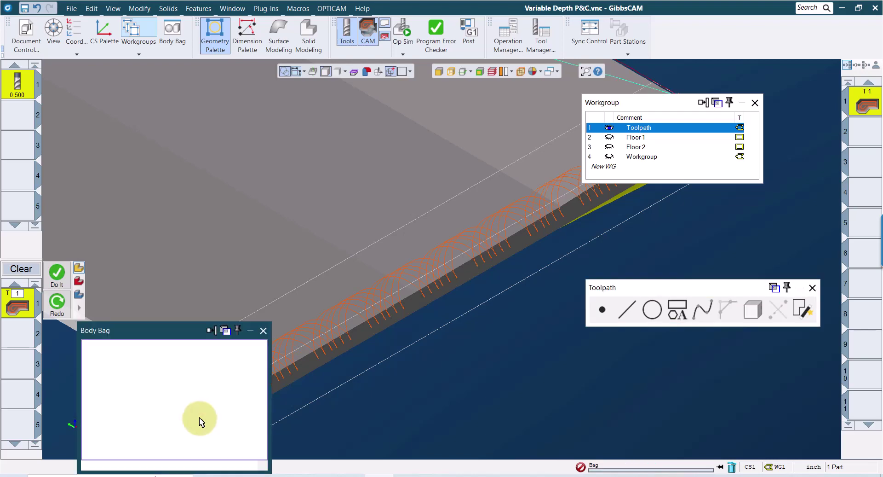
click(263, 330)
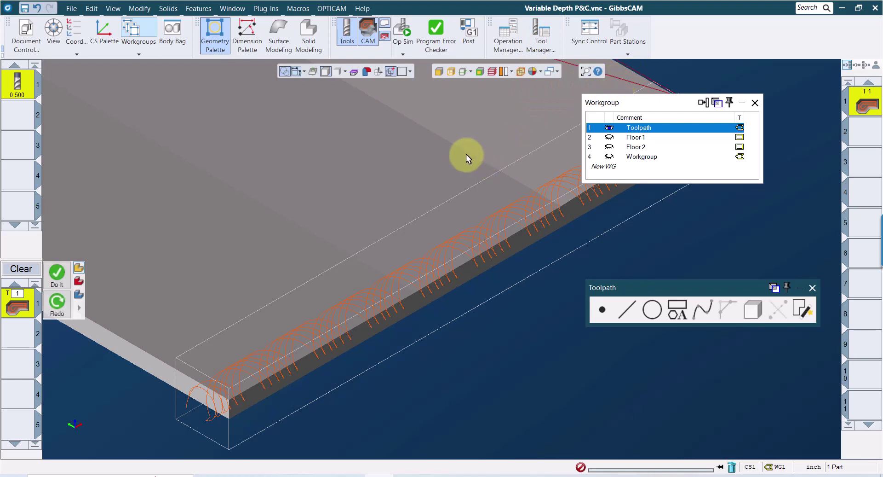
click(451, 160)
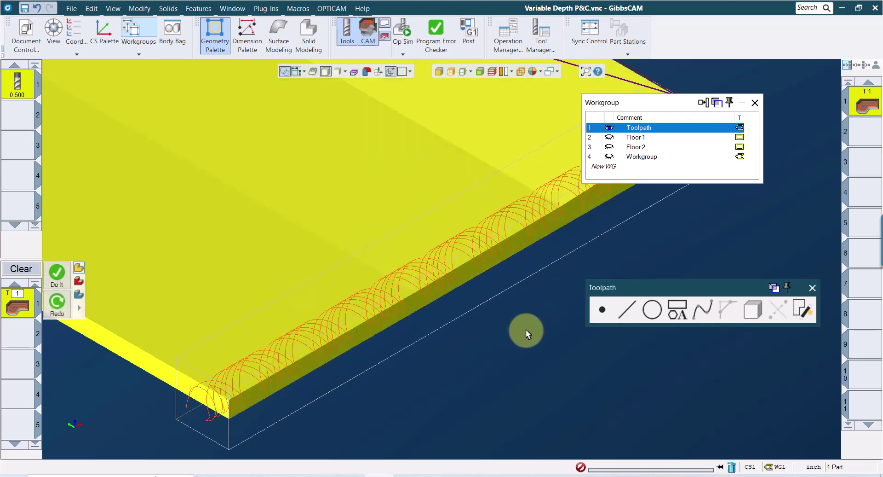
right_click(512, 336)
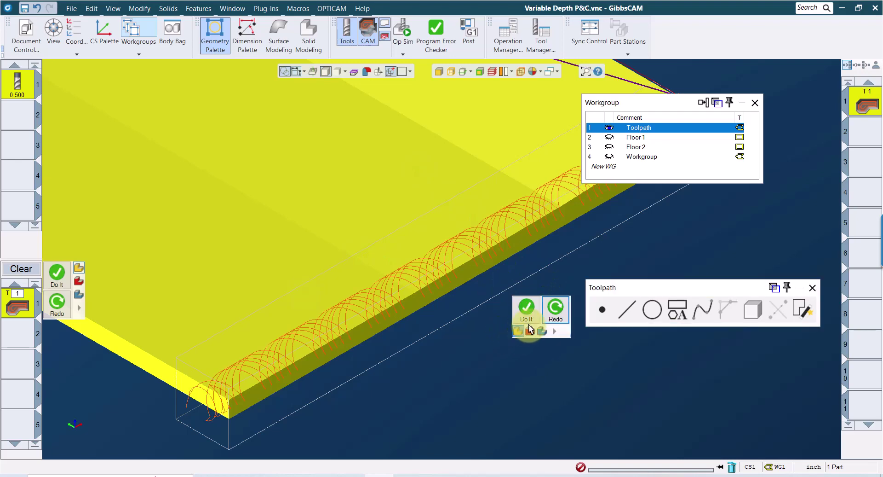
click(553, 310)
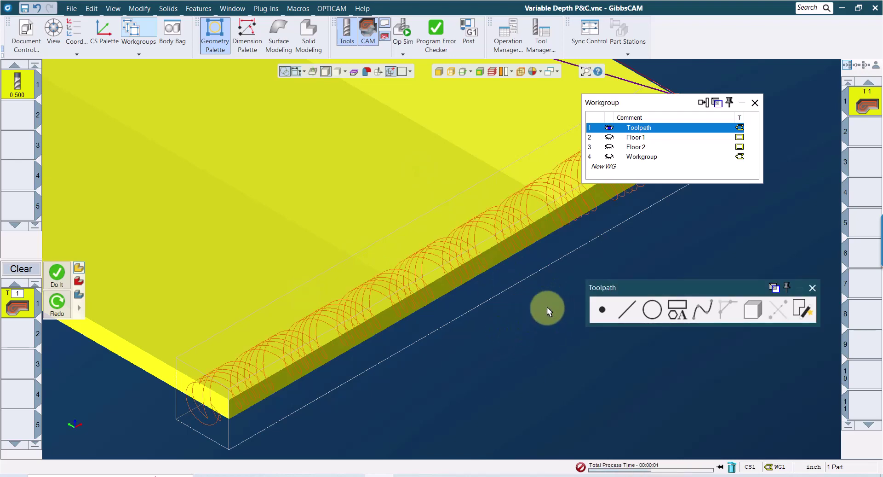
key(ctrl+2)
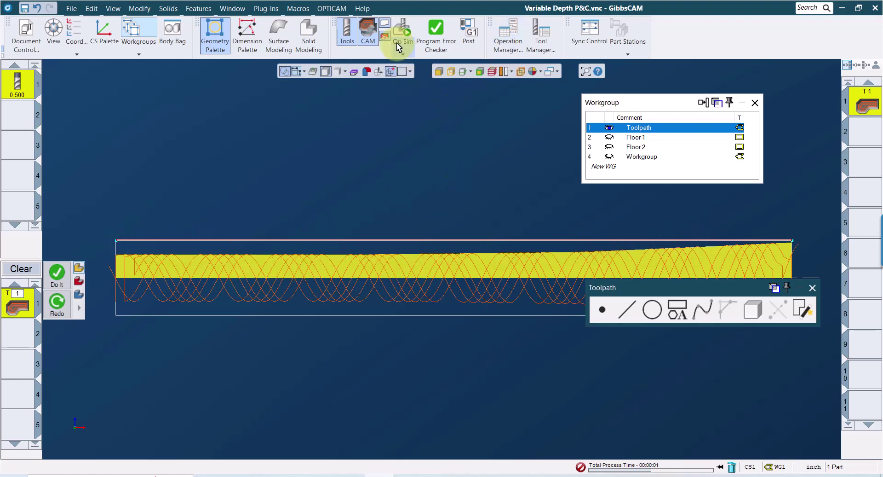
Step: Run Op Sim to cut the variable-depth helical groove along the full cylinder stock
click(403, 54)
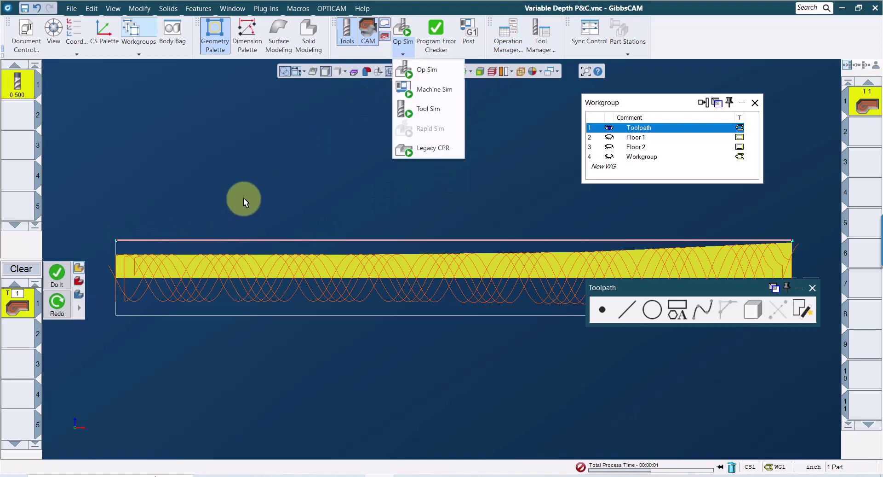
click(398, 28)
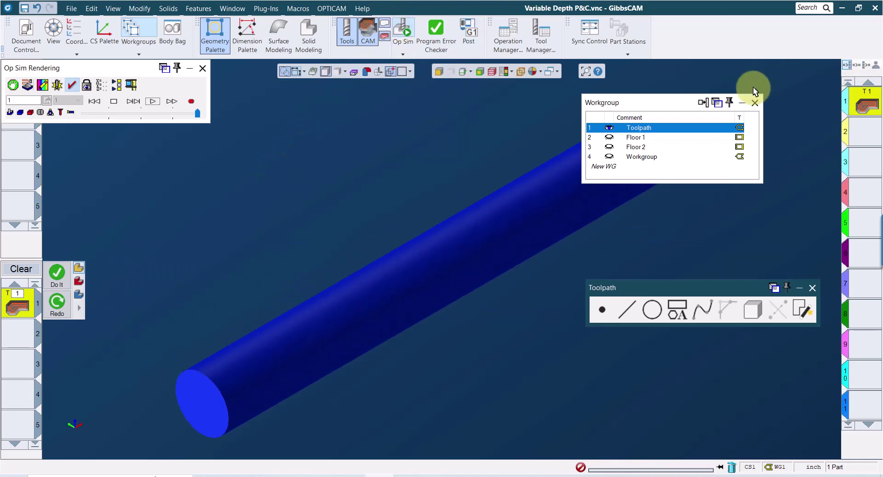
click(755, 102)
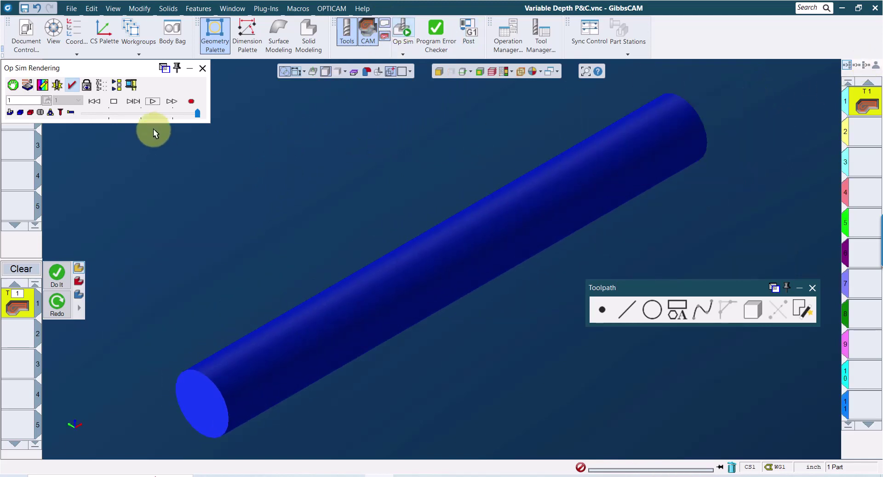
click(153, 102)
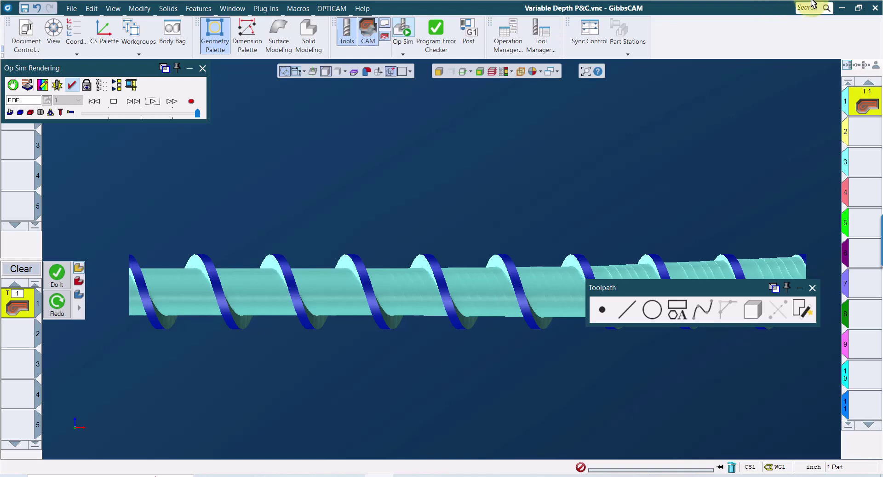
middle_drag(483, 288, 465, 207)
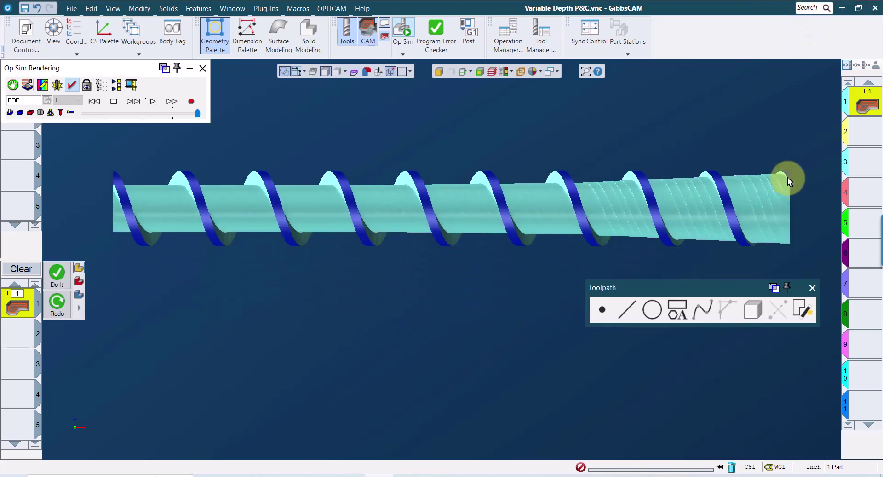